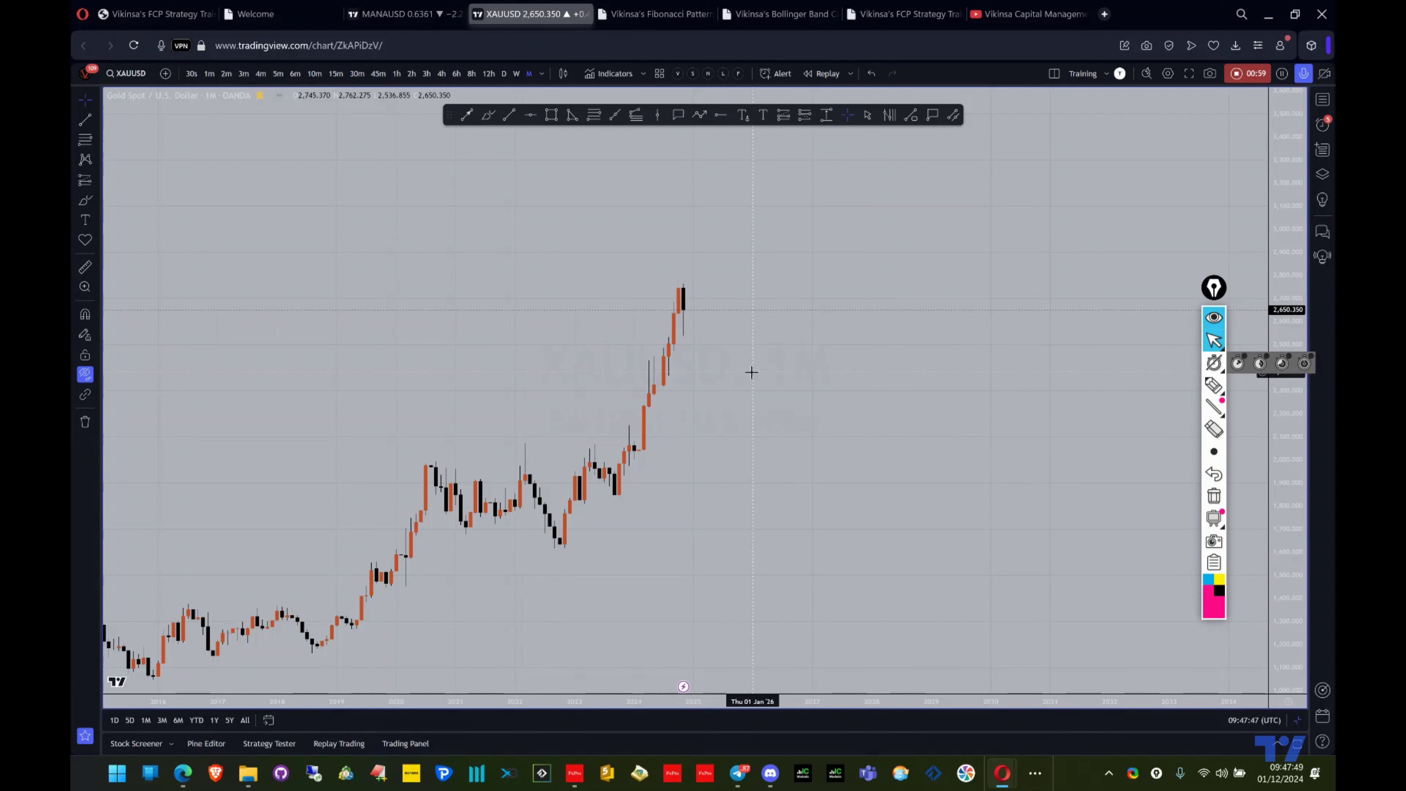
# - Trace gold's major monthly swings freehand from the 2008 low through the 2011 peak, 2015 low and 2020 peak to the 2022 low
pyautogui.moveTo(762, 436); pyautogui.dragTo(857, 386)
pyautogui.scroll(-5, 974, 433)
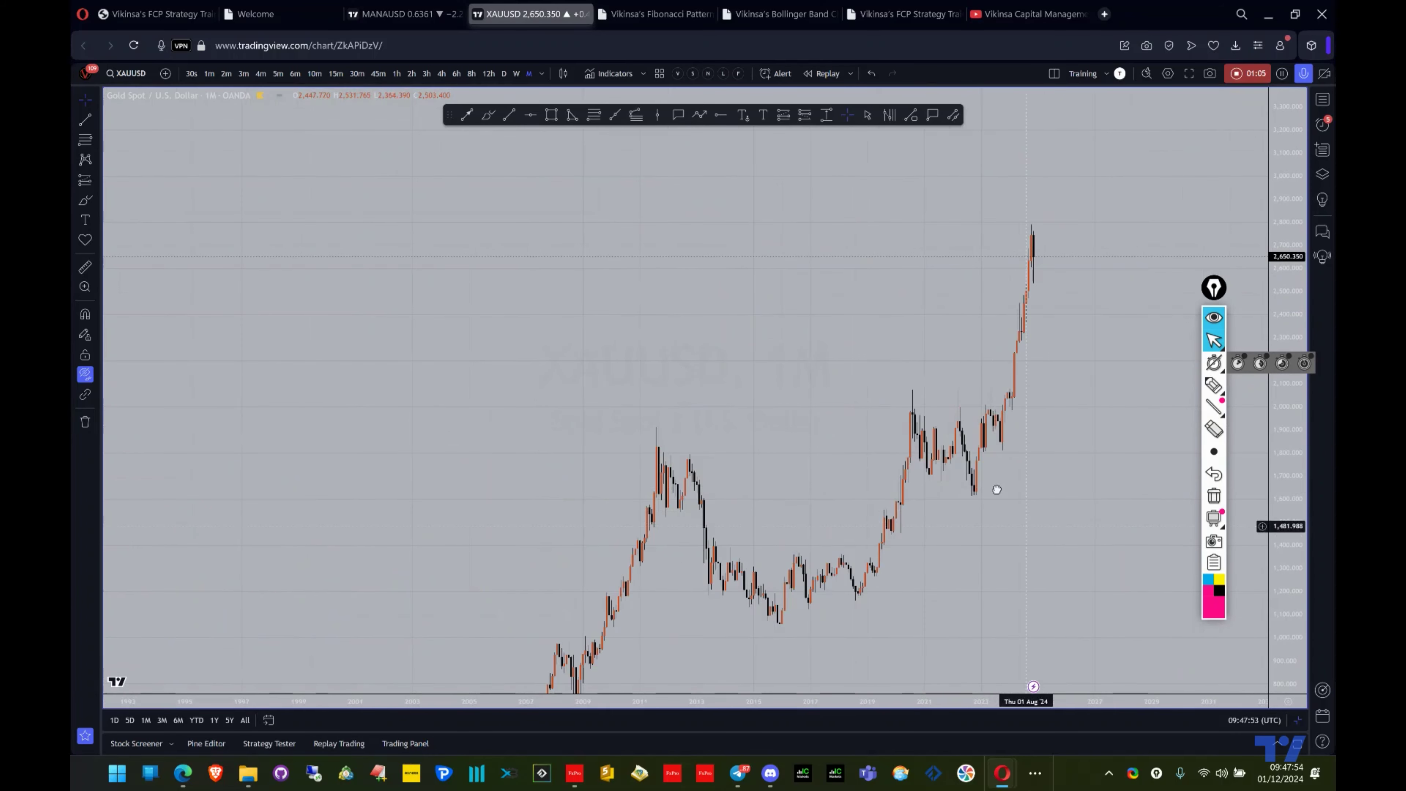
pyautogui.moveTo(992, 487); pyautogui.dragTo(981, 458)
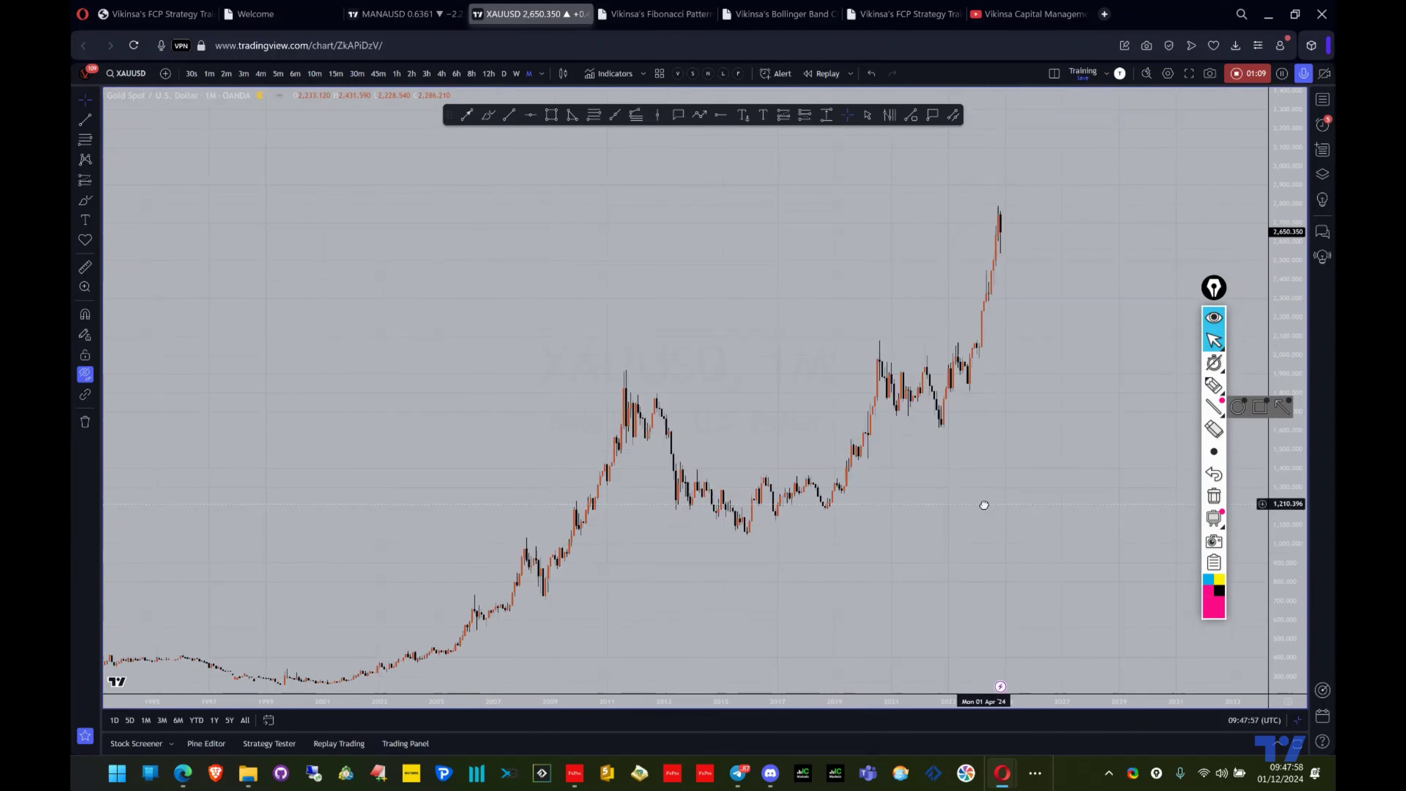
pyautogui.moveTo(970, 507); pyautogui.dragTo(964, 506)
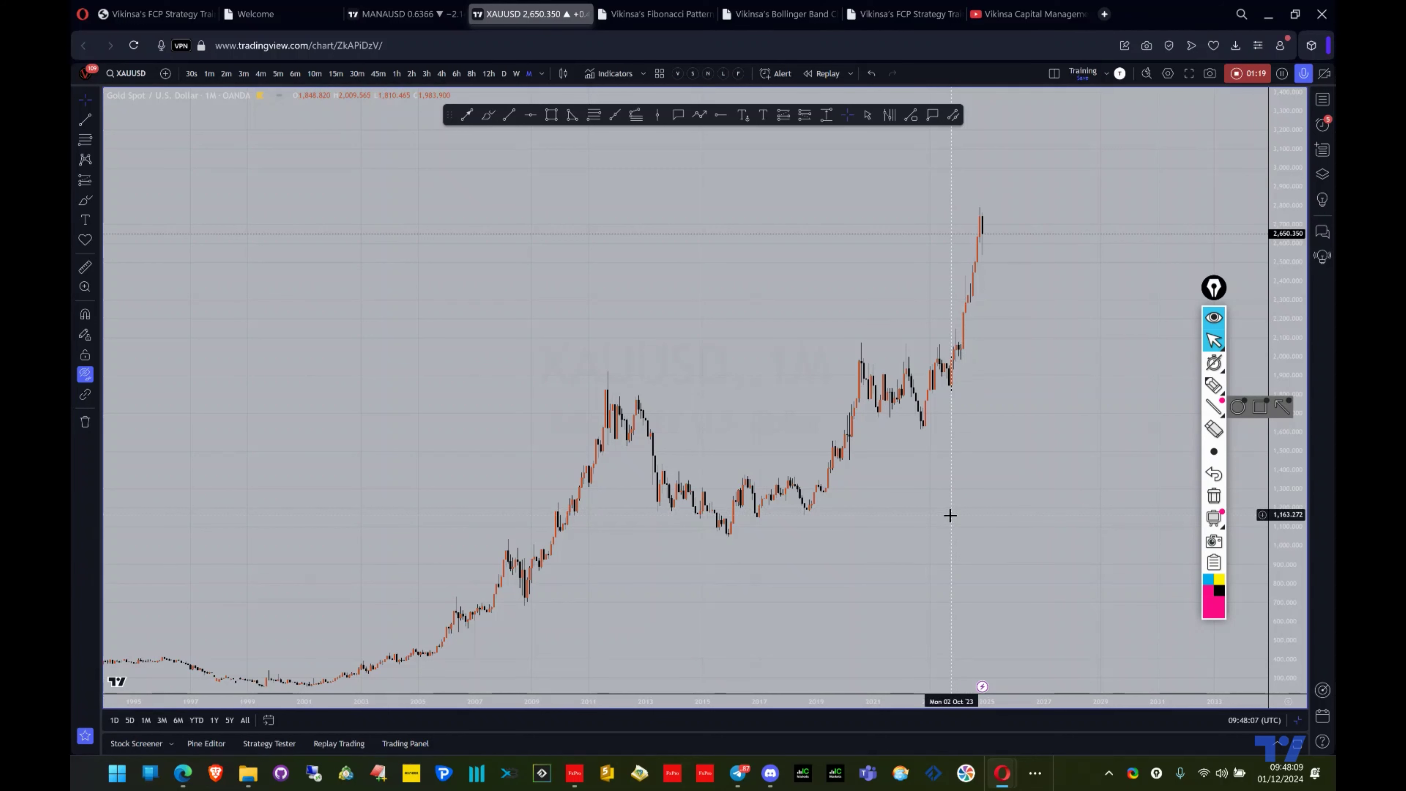
pyautogui.hotkey('ctrl', 'shift', 'p')
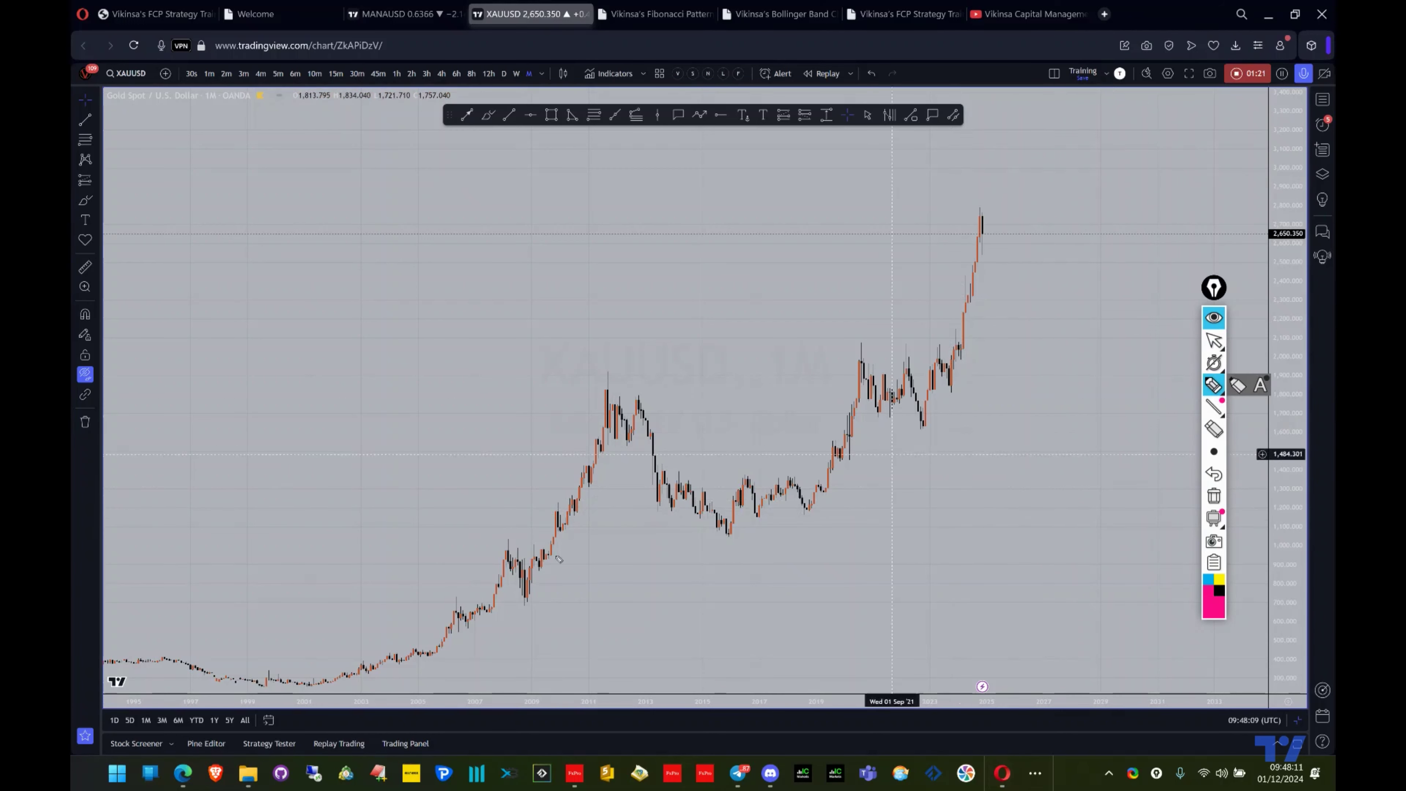
pyautogui.moveTo(527, 601)
pyautogui.mouseDown()
pyautogui.moveTo(590, 428)
pyautogui.moveTo(623, 390)
pyautogui.mouseUp()
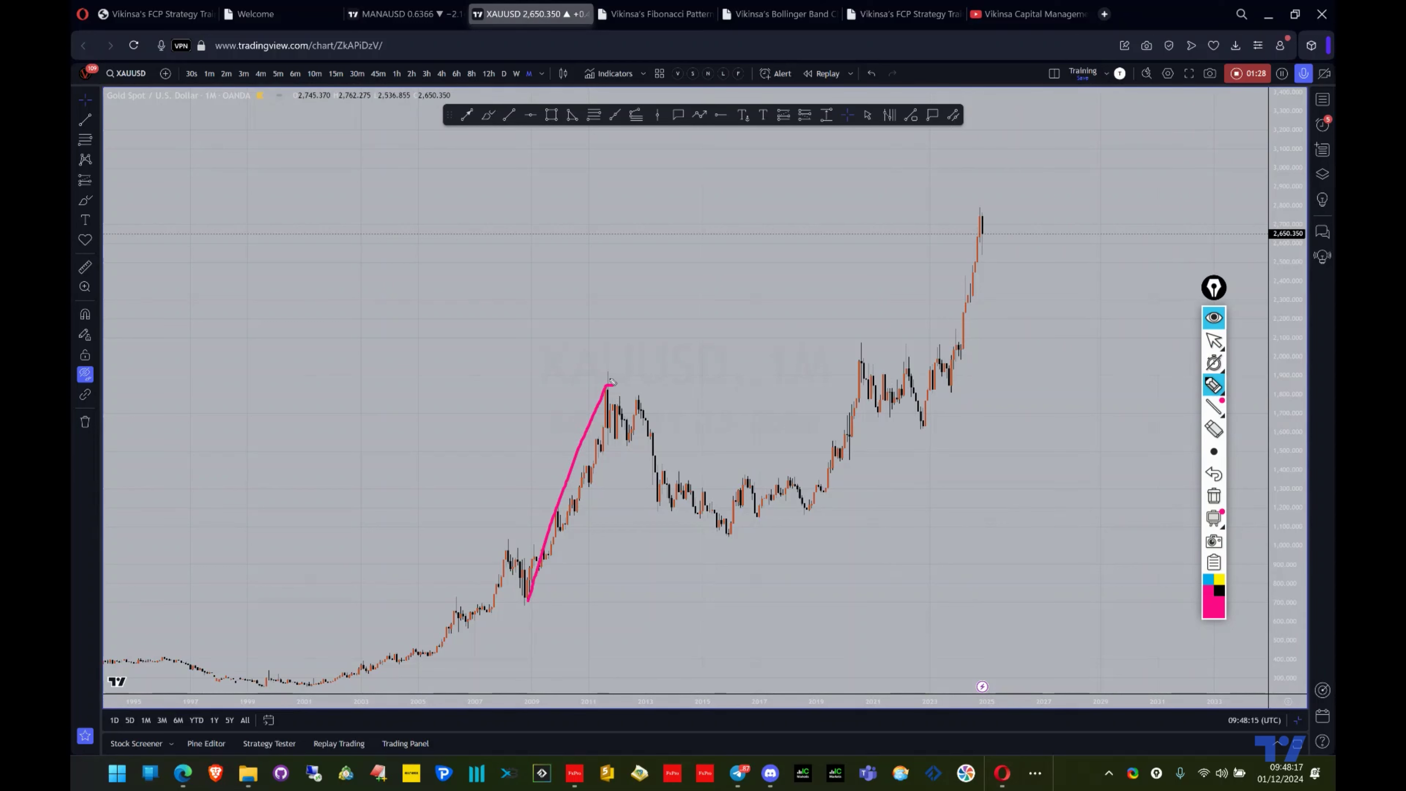
pyautogui.moveTo(609, 382)
pyautogui.mouseDown()
pyautogui.moveTo(620, 444)
pyautogui.moveTo(641, 401)
pyautogui.moveTo(732, 535)
pyautogui.mouseUp()
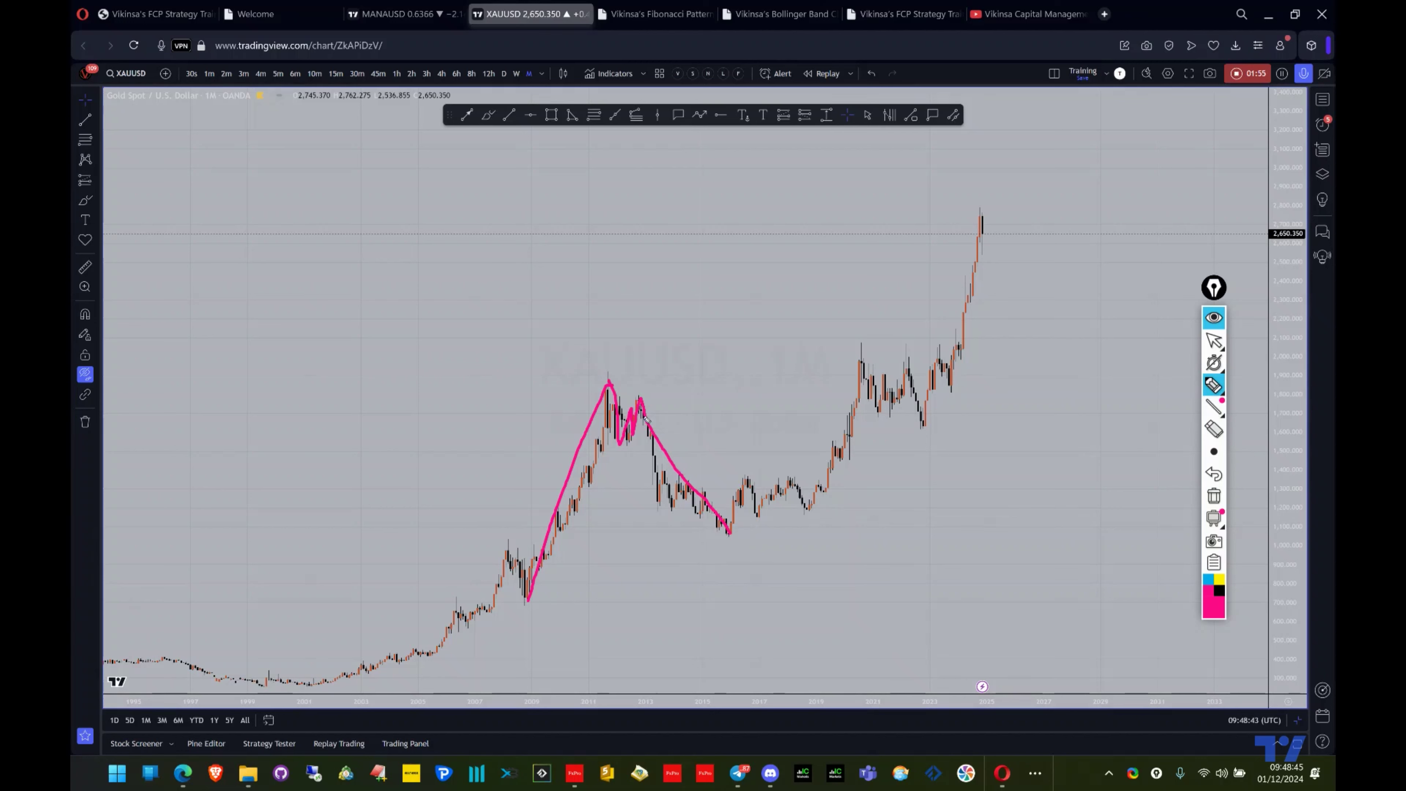
pyautogui.moveTo(730, 535)
pyautogui.mouseDown()
pyautogui.moveTo(849, 405)
pyautogui.moveTo(863, 339)
pyautogui.mouseUp()
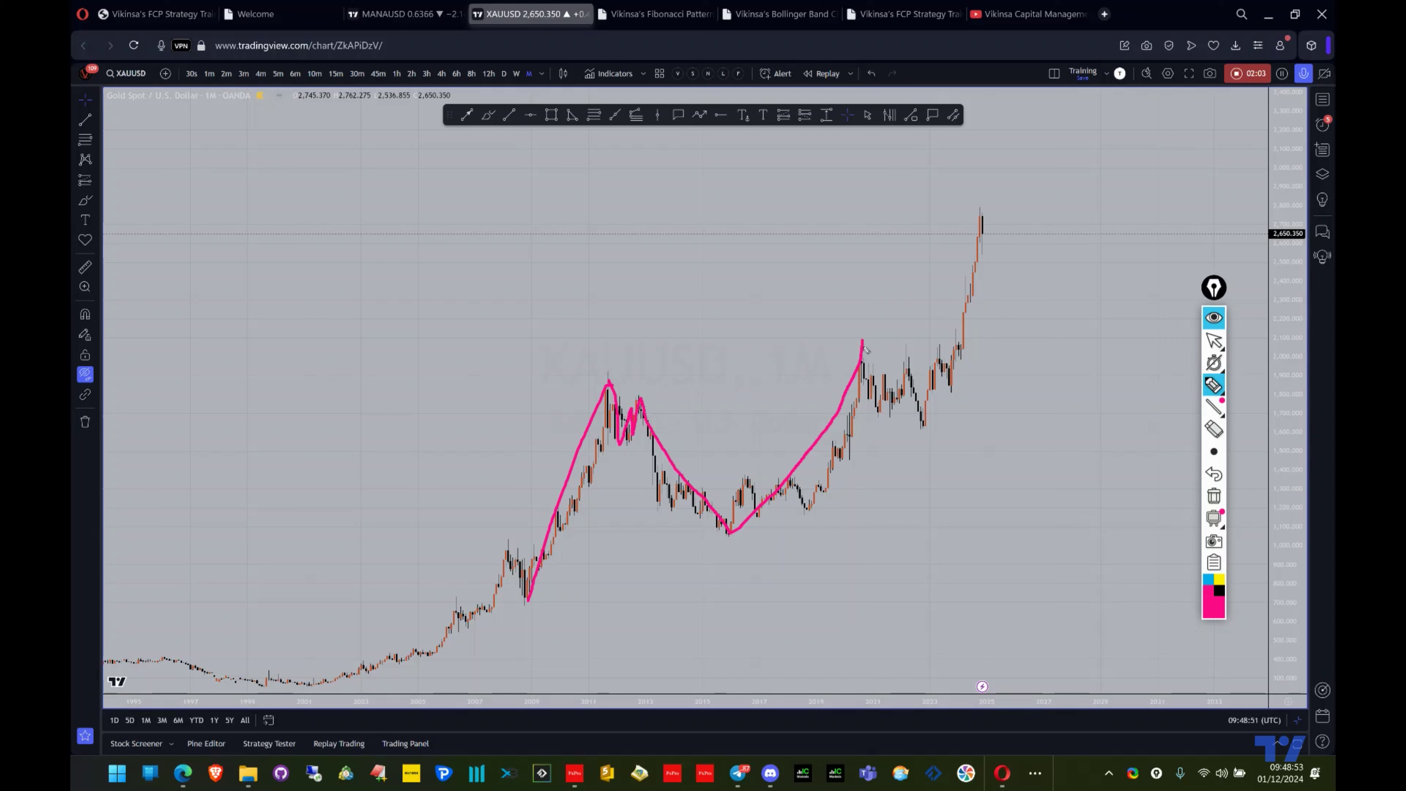
pyautogui.moveTo(862, 341); pyautogui.dragTo(926, 431)
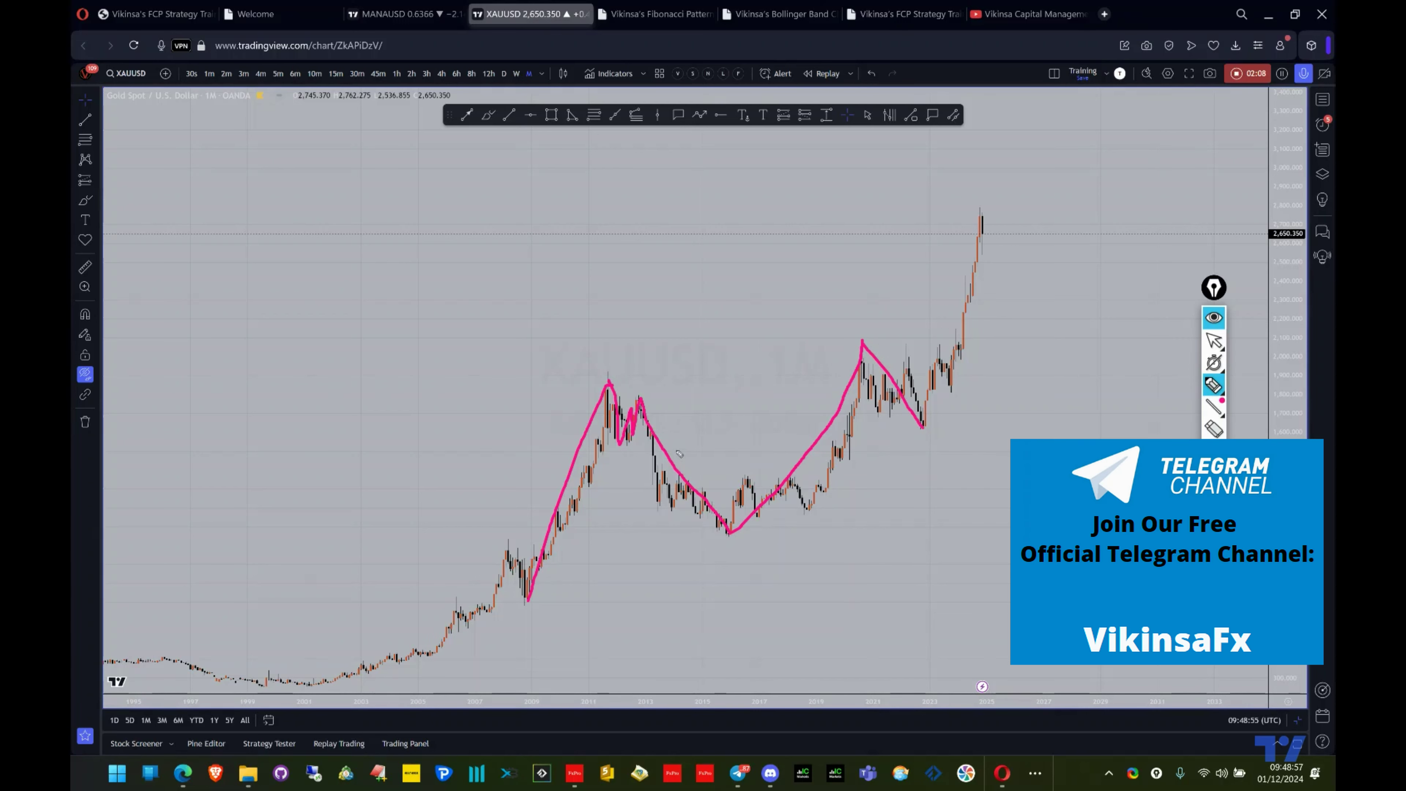
# - Mark the post-2011 and post-2020 declines, trace the 2006 to 2008 rise and pullback, and clear all ink
pyautogui.moveTo(677, 452); pyautogui.dragTo(660, 479)
pyautogui.moveTo(901, 376); pyautogui.dragTo(880, 401)
pyautogui.moveTo(510, 540)
pyautogui.mouseDown()
pyautogui.moveTo(528, 602)
pyautogui.moveTo(511, 542)
pyautogui.mouseUp()
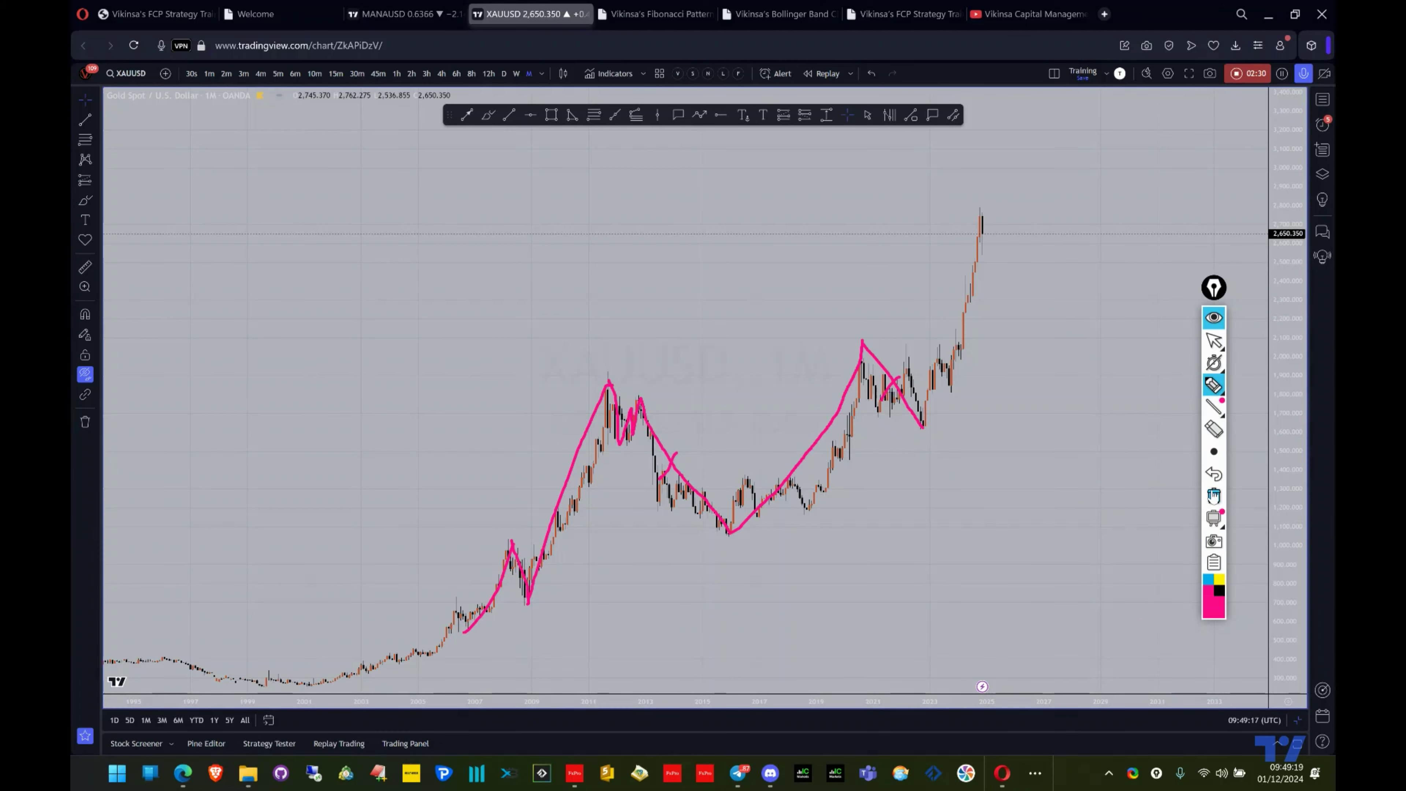
pyautogui.click(1214, 496)
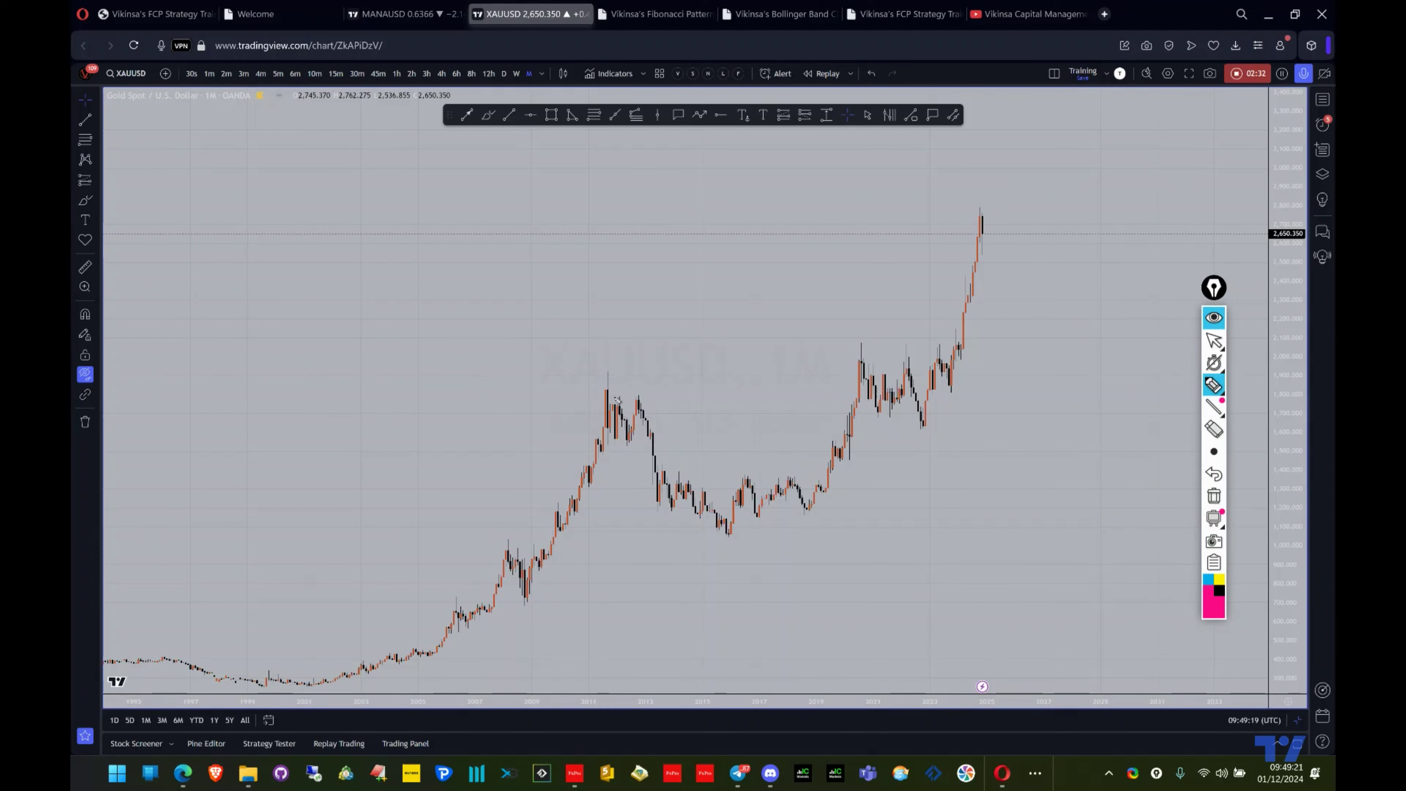
# - Draw freehand boxes around the 2011 to 2012 top, the 2020 to 2023 range and the area beside the latest high
pyautogui.moveTo(602, 389)
pyautogui.mouseDown()
pyautogui.moveTo(655, 387)
pyautogui.moveTo(658, 439)
pyautogui.moveTo(596, 440)
pyautogui.moveTo(609, 391)
pyautogui.mouseUp()
pyautogui.moveTo(851, 357)
pyautogui.mouseDown()
pyautogui.moveTo(960, 357)
pyautogui.moveTo(966, 426)
pyautogui.moveTo(858, 421)
pyautogui.moveTo(857, 358)
pyautogui.mouseUp()
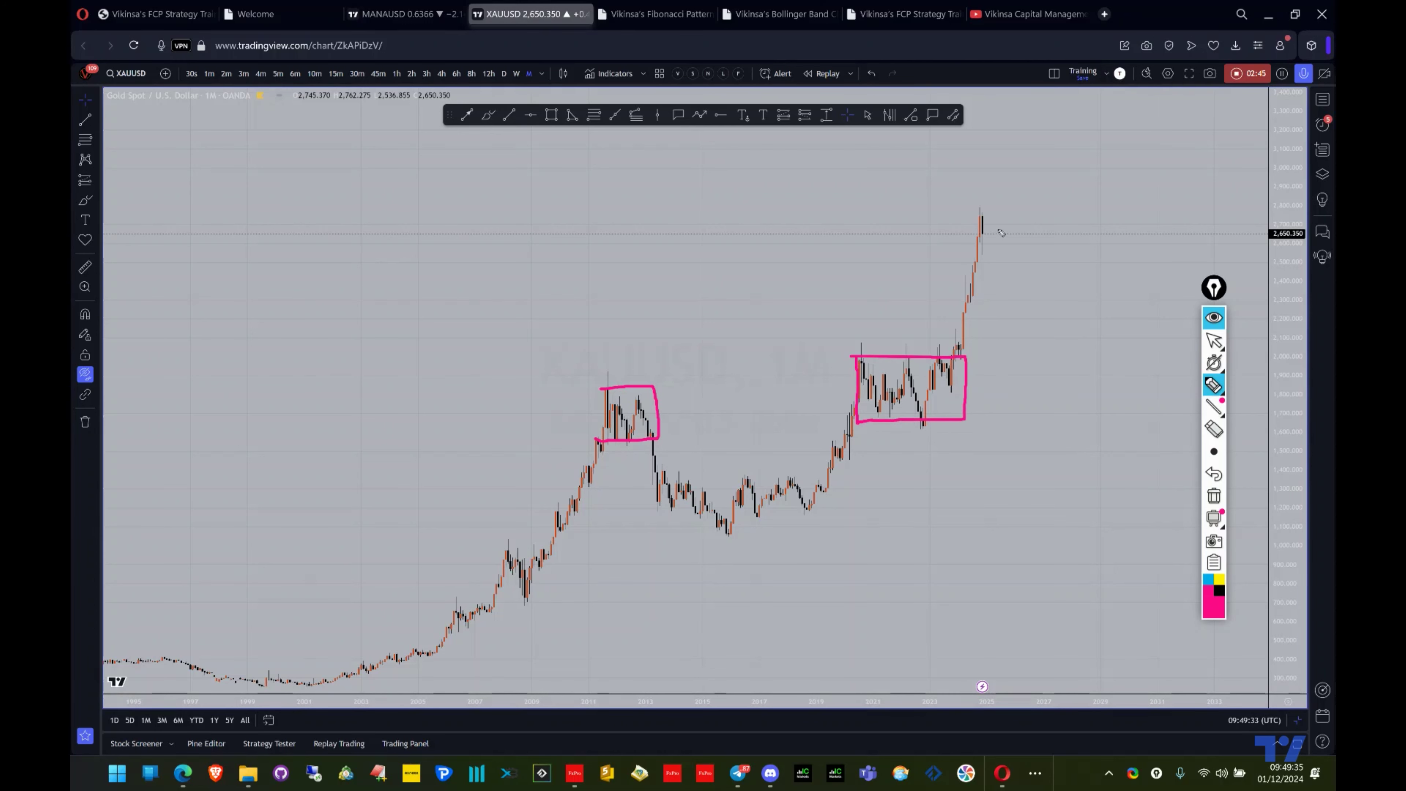
pyautogui.moveTo(977, 211)
pyautogui.mouseDown()
pyautogui.moveTo(1066, 218)
pyautogui.moveTo(977, 257)
pyautogui.moveTo(980, 218)
pyautogui.mouseUp()
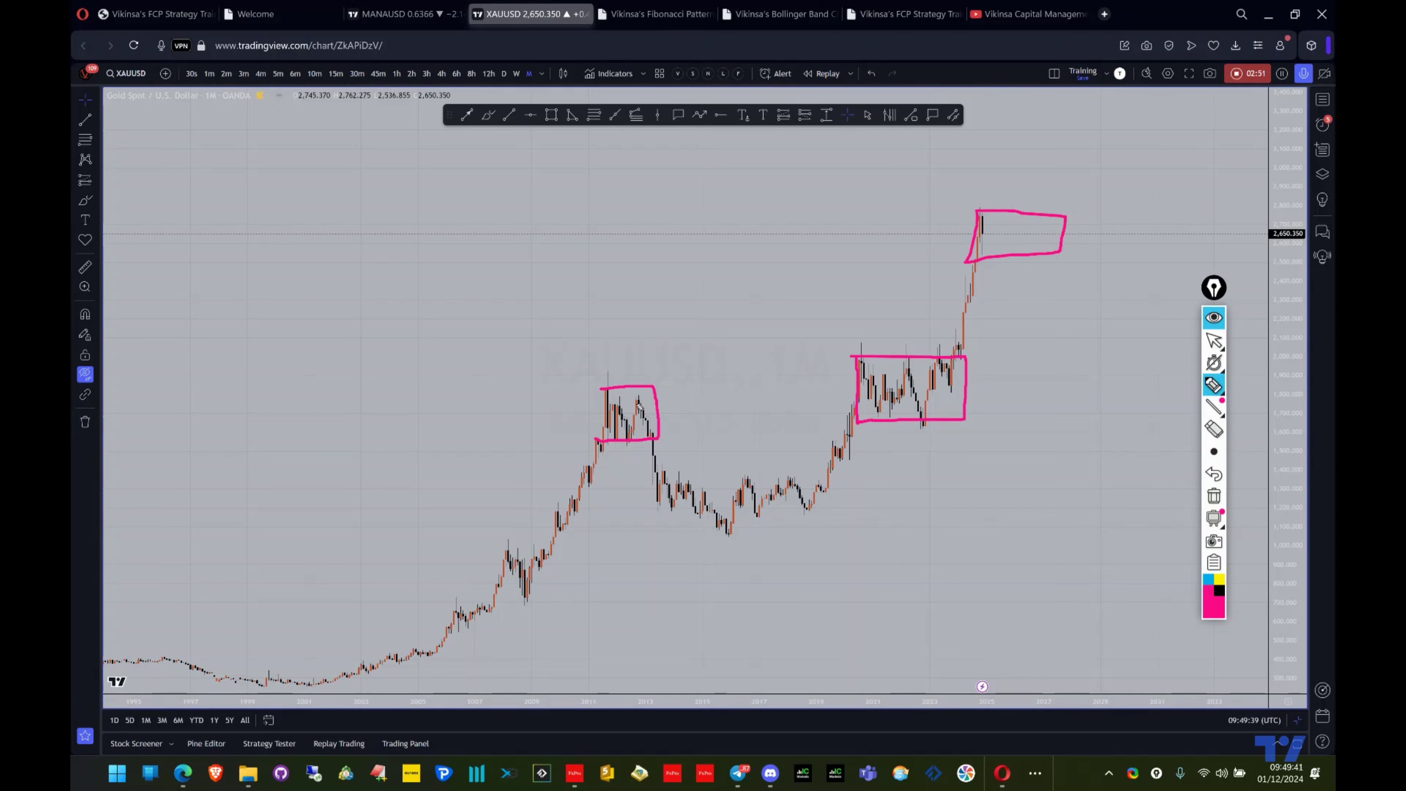
# - Add breakout arrows to the three consolidation boxes and sketch a sideways zigzag inside the latest one
pyautogui.moveTo(649, 385)
pyautogui.mouseDown()
pyautogui.moveTo(664, 343)
pyautogui.moveTo(673, 359)
pyautogui.mouseUp()
pyautogui.moveTo(653, 440); pyautogui.dragTo(664, 492)
pyautogui.moveTo(956, 356); pyautogui.dragTo(961, 320)
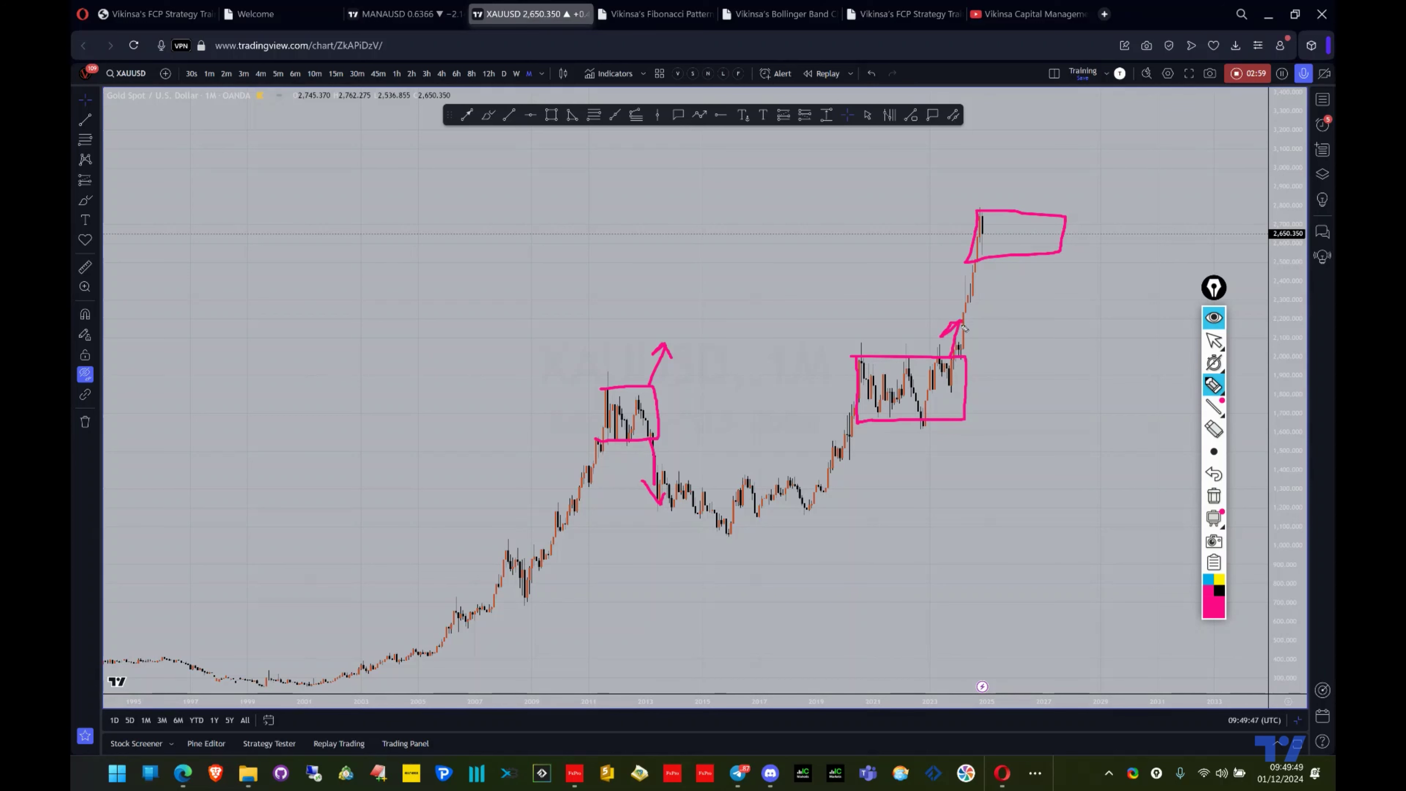
pyautogui.moveTo(988, 233)
pyautogui.mouseDown()
pyautogui.moveTo(1002, 253)
pyautogui.moveTo(1038, 245)
pyautogui.mouseUp()
pyautogui.moveTo(1042, 257)
pyautogui.mouseDown()
pyautogui.moveTo(1039, 283)
pyautogui.moveTo(1043, 271)
pyautogui.mouseUp()
pyautogui.moveTo(1045, 222)
pyautogui.mouseDown()
pyautogui.moveTo(1049, 191)
pyautogui.moveTo(1059, 219)
pyautogui.mouseUp()
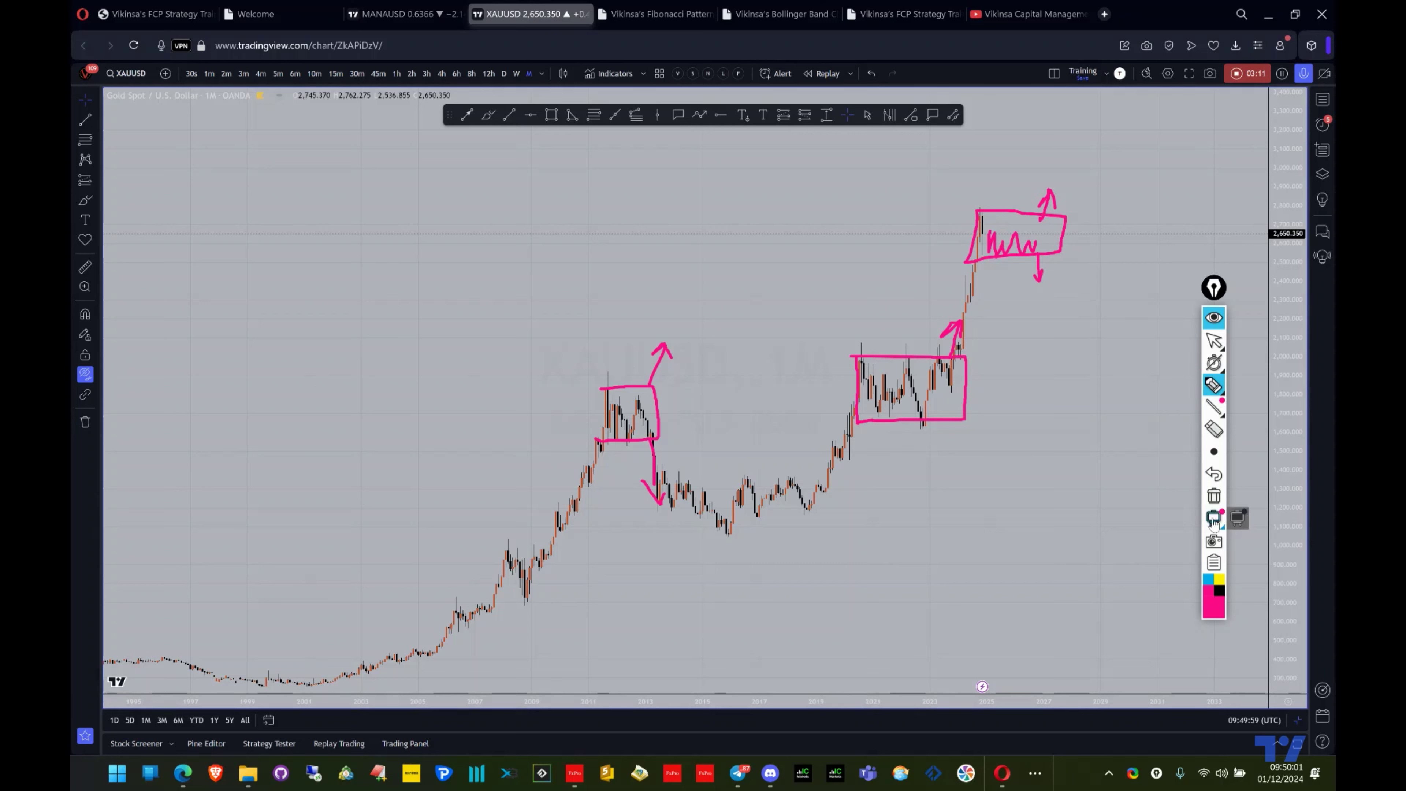
# - Replace the box annotations with one steep rally arrow from the late-2023 low to above the latest high, and clear it
pyautogui.click(1213, 496)
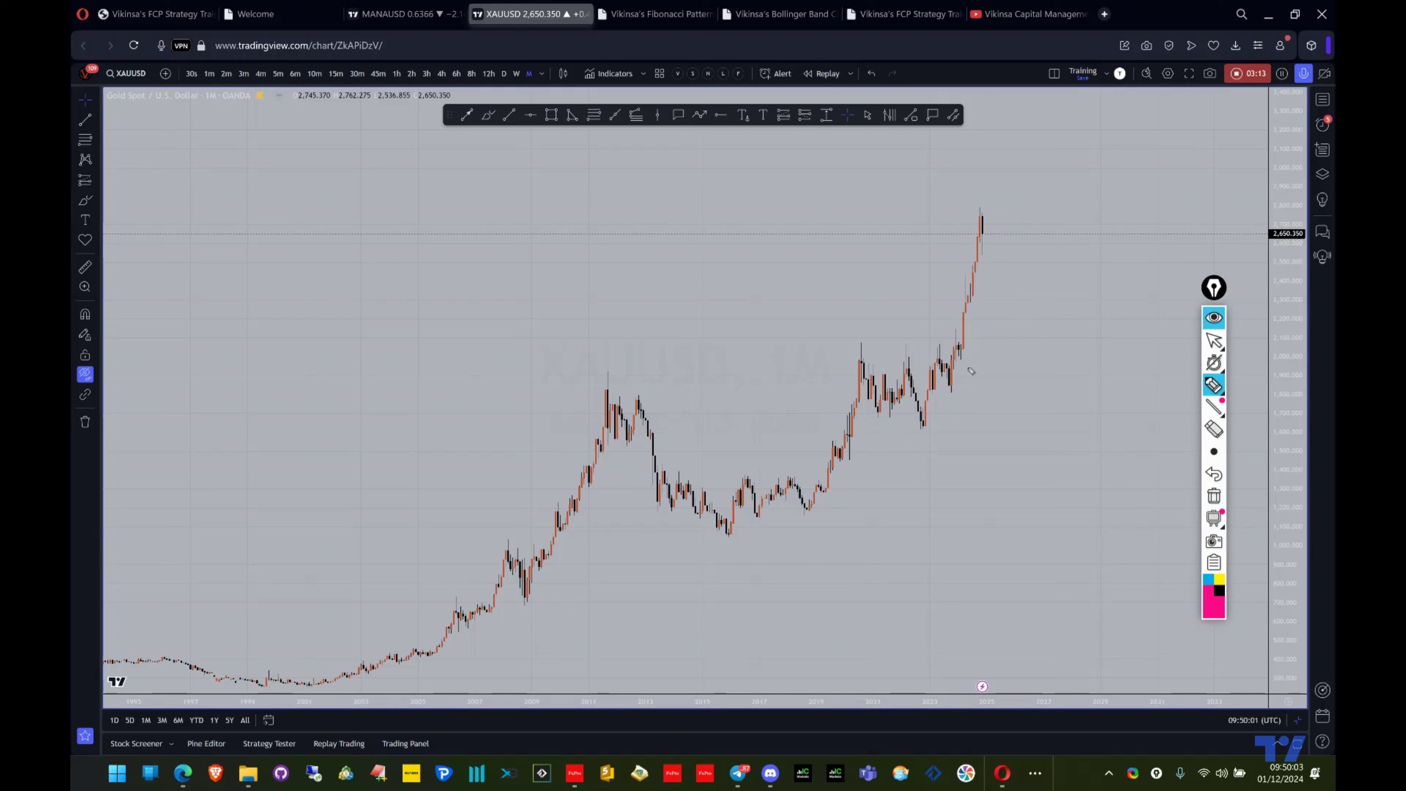
pyautogui.moveTo(952, 390)
pyautogui.mouseDown()
pyautogui.moveTo(977, 302)
pyautogui.moveTo(991, 110)
pyautogui.mouseUp()
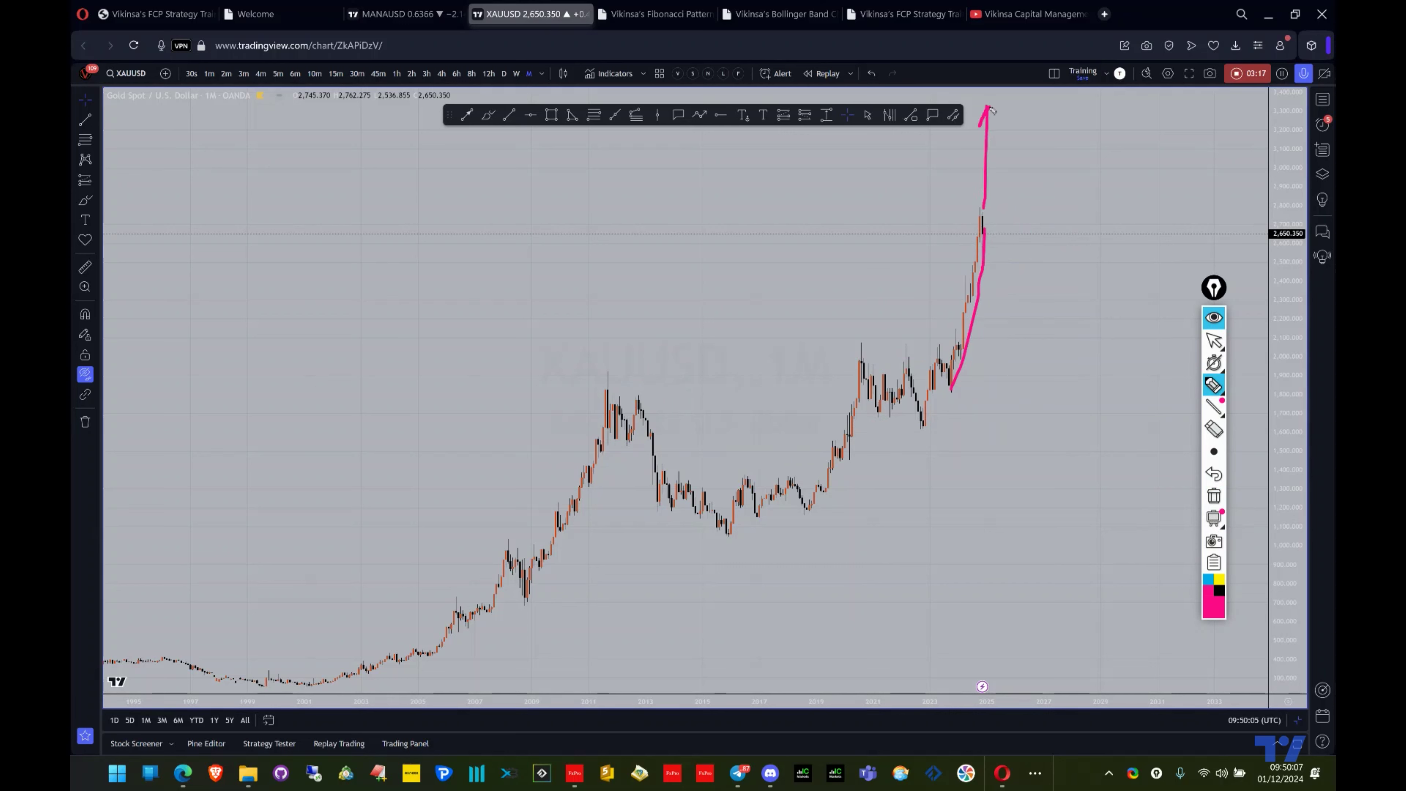
pyautogui.click(1214, 496)
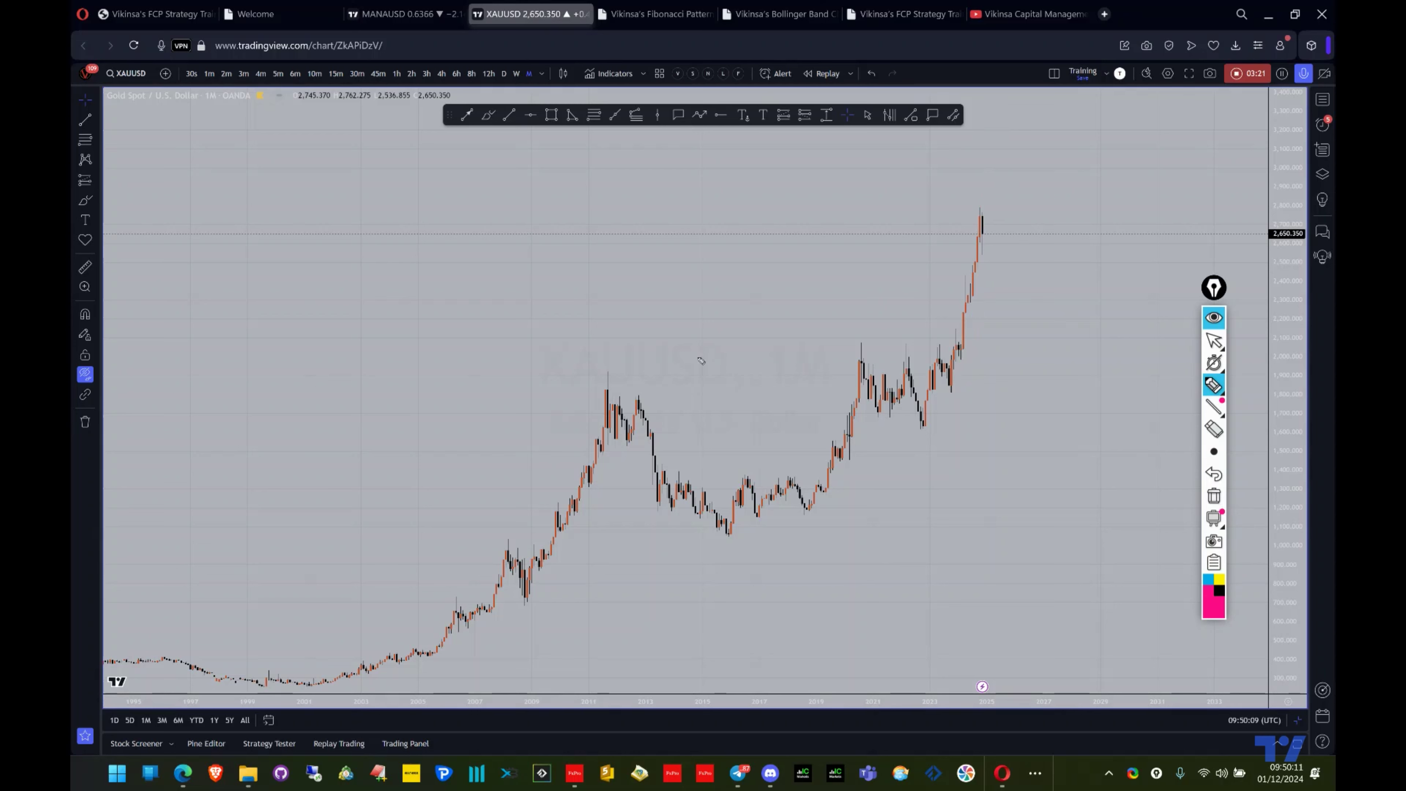
# - Sketch three separate arrows above the price action showing upward, downward and sideways market direction
pyautogui.moveTo(696, 360)
pyautogui.mouseDown()
pyautogui.moveTo(761, 256)
pyautogui.moveTo(823, 351)
pyautogui.mouseUp()
pyautogui.moveTo(811, 339)
pyautogui.mouseDown()
pyautogui.moveTo(823, 351)
pyautogui.moveTo(832, 324)
pyautogui.mouseUp()
pyautogui.moveTo(866, 273)
pyautogui.mouseDown()
pyautogui.moveTo(954, 270)
pyautogui.moveTo(941, 286)
pyautogui.mouseUp()
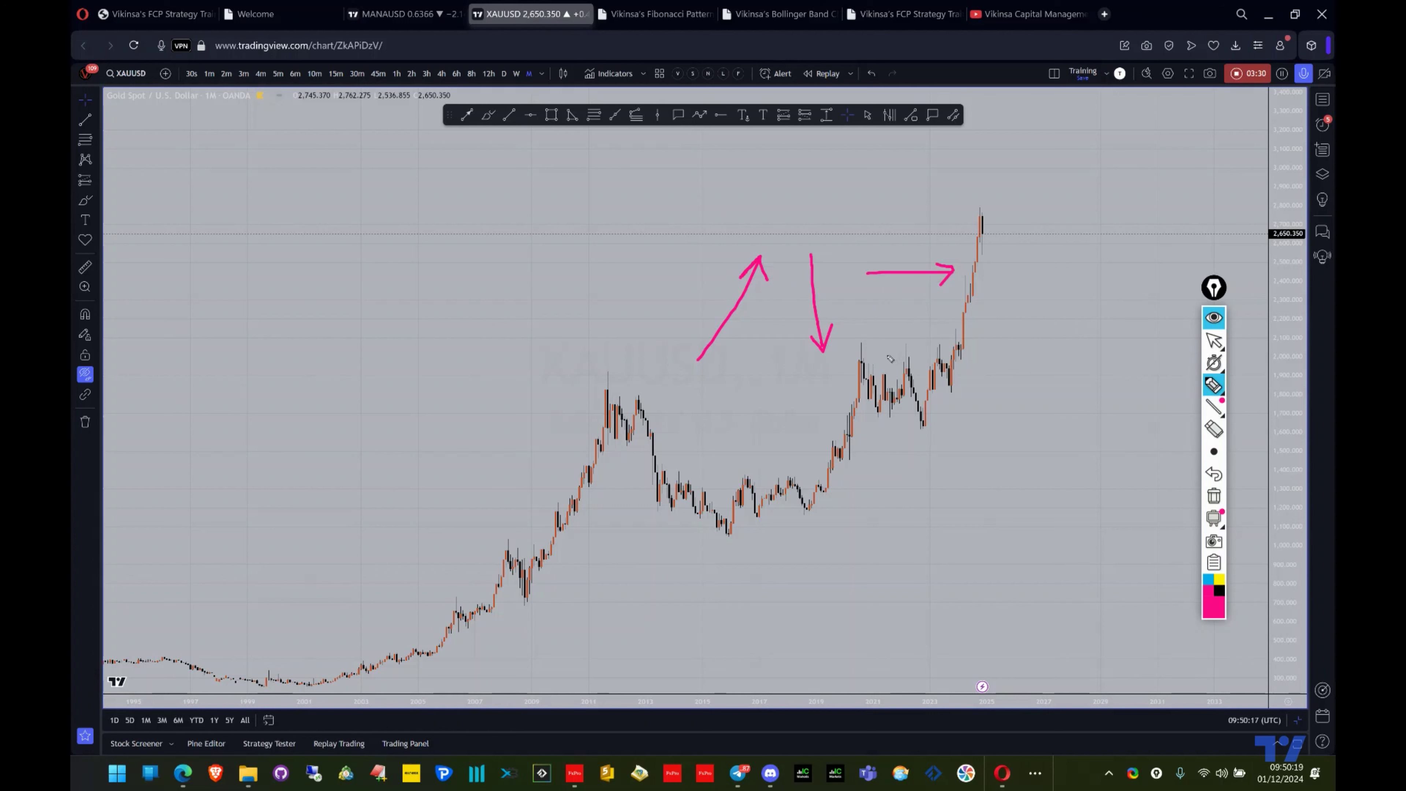
# - Trace the 2018 to 2024 rise-range-rise path with possible fall and sideways-breakout branches, and clear the ink to resume chart navigation
pyautogui.moveTo(804, 511)
pyautogui.mouseDown()
pyautogui.moveTo(863, 363)
pyautogui.moveTo(948, 367)
pyautogui.mouseUp()
pyautogui.moveTo(949, 370)
pyautogui.mouseDown()
pyautogui.moveTo(990, 232)
pyautogui.moveTo(1022, 327)
pyautogui.mouseUp()
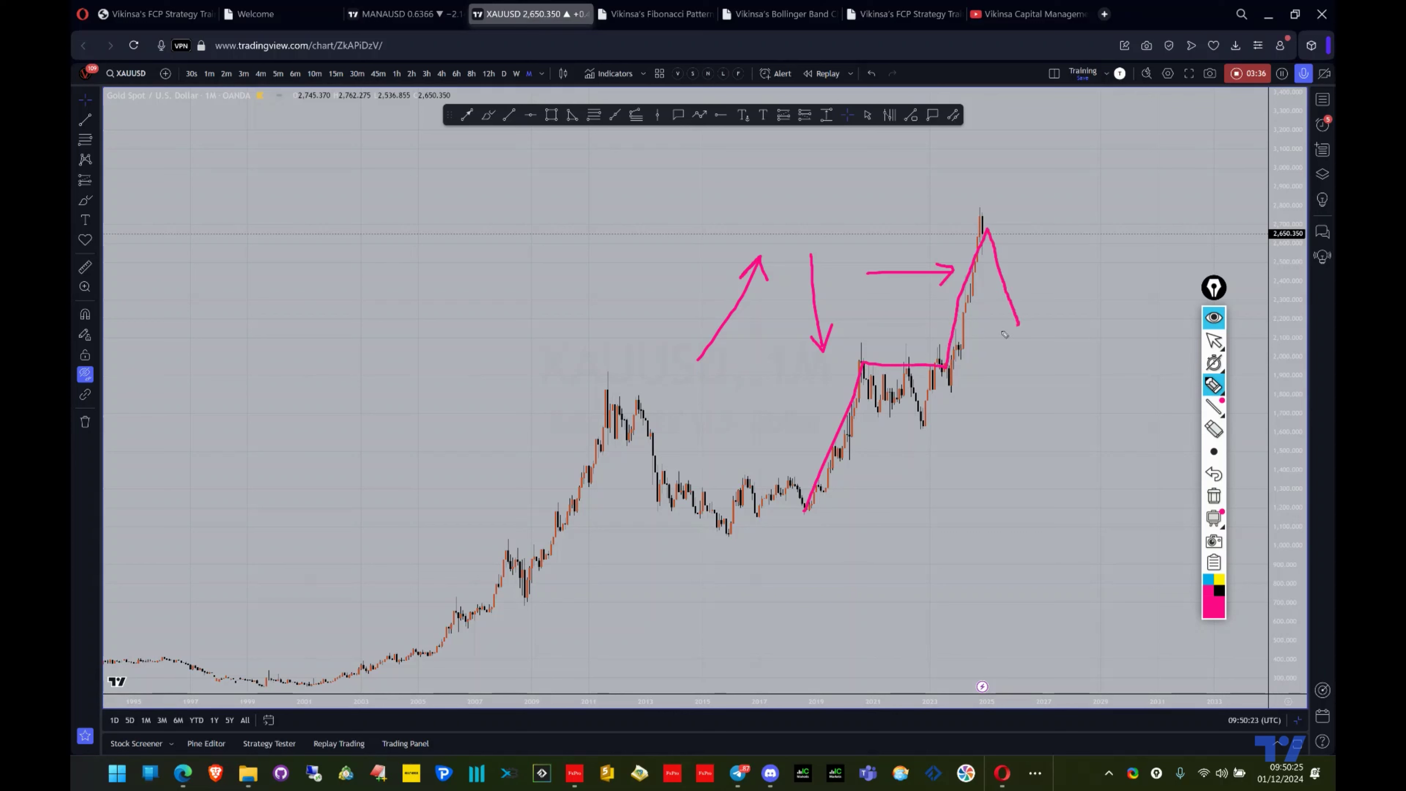
pyautogui.moveTo(988, 237)
pyautogui.mouseDown()
pyautogui.moveTo(1086, 226)
pyautogui.moveTo(1091, 147)
pyautogui.mouseUp()
pyautogui.moveTo(1088, 227); pyautogui.dragTo(1106, 282)
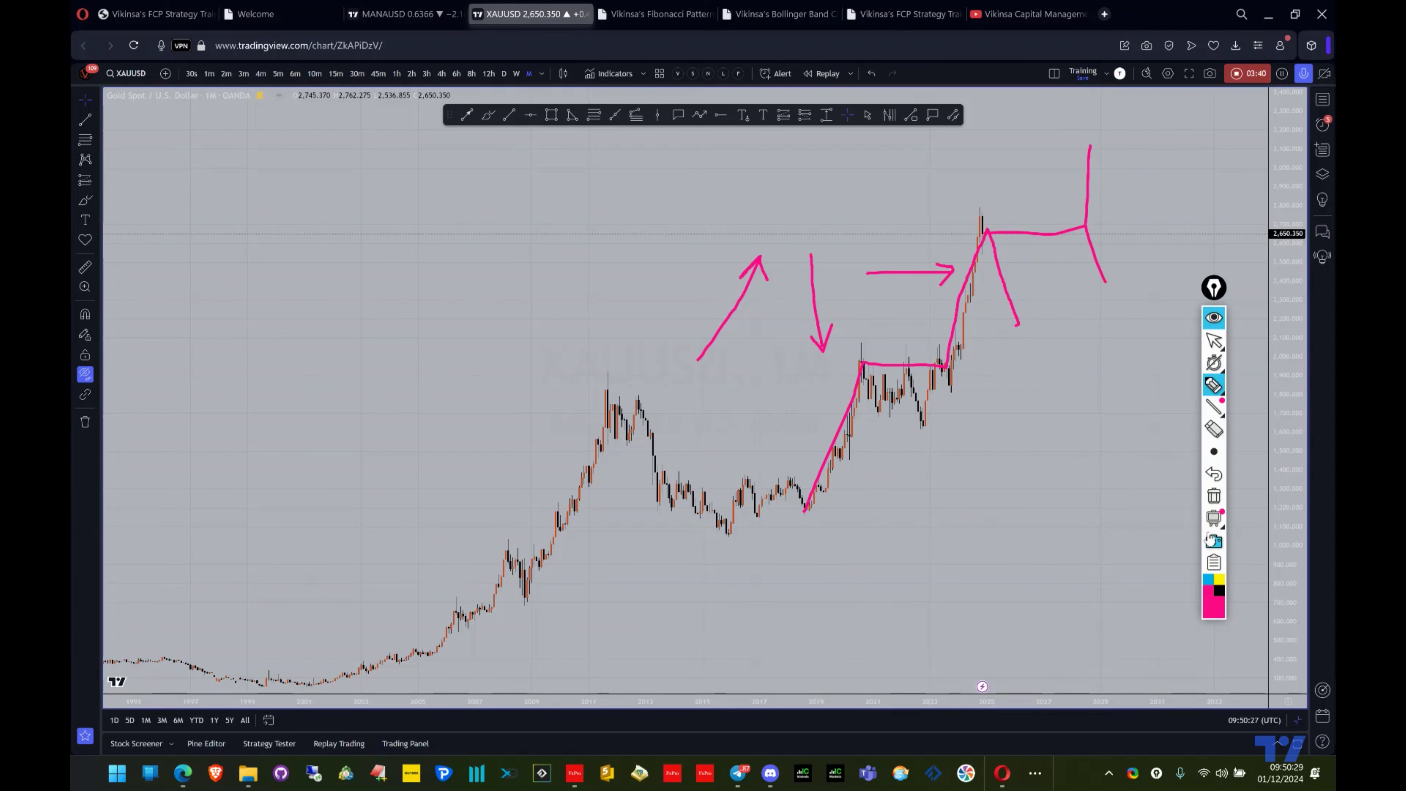
pyautogui.click(1214, 496)
pyautogui.click(1215, 340)
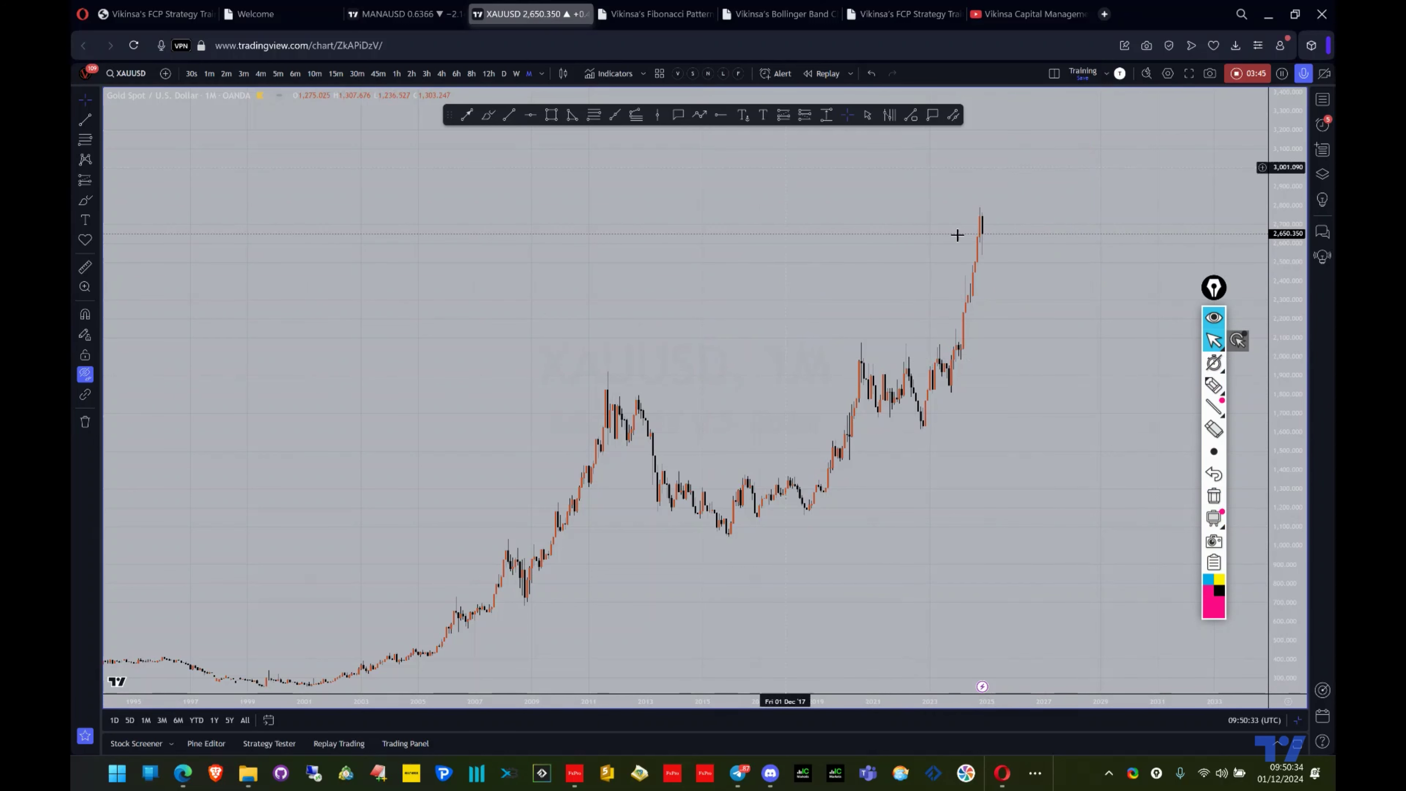
# - Trace the move from the 2018 low via the 2020 high and 2022 low to the latest candle, marking that candle's low and high
pyautogui.scroll(3, 850, 354)
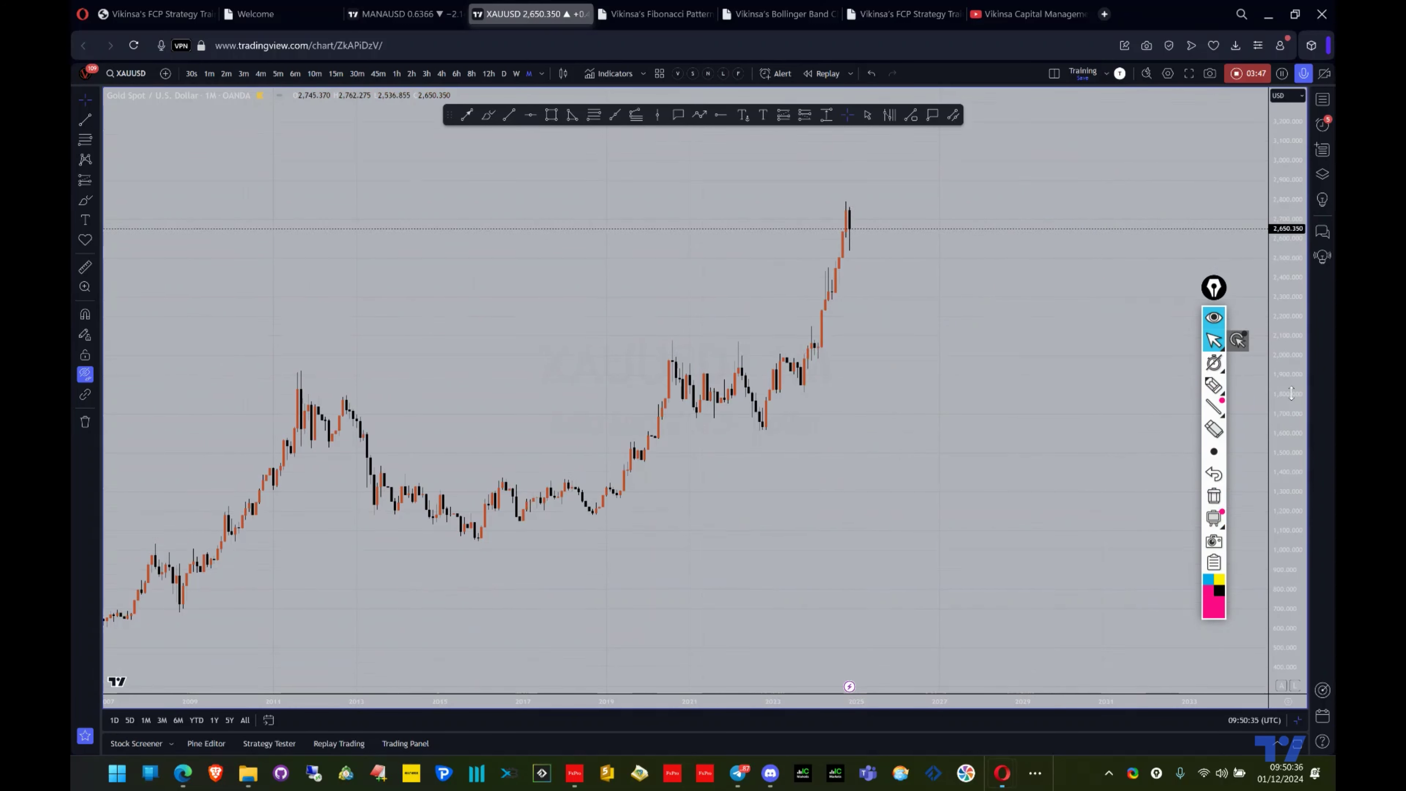
pyautogui.click(1214, 385)
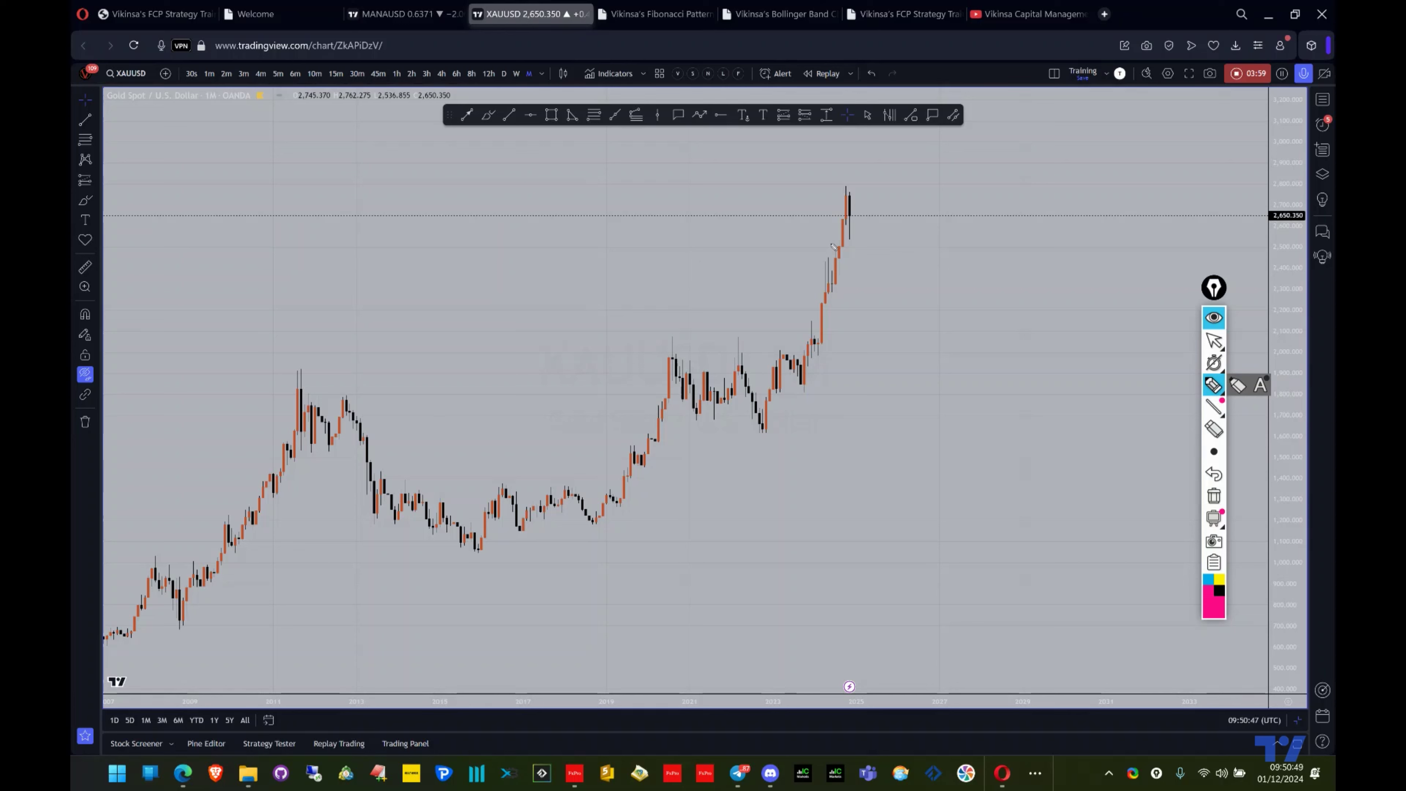
pyautogui.moveTo(591, 531)
pyautogui.mouseDown()
pyautogui.moveTo(673, 343)
pyautogui.moveTo(747, 400)
pyautogui.moveTo(787, 379)
pyautogui.moveTo(850, 251)
pyautogui.mouseUp()
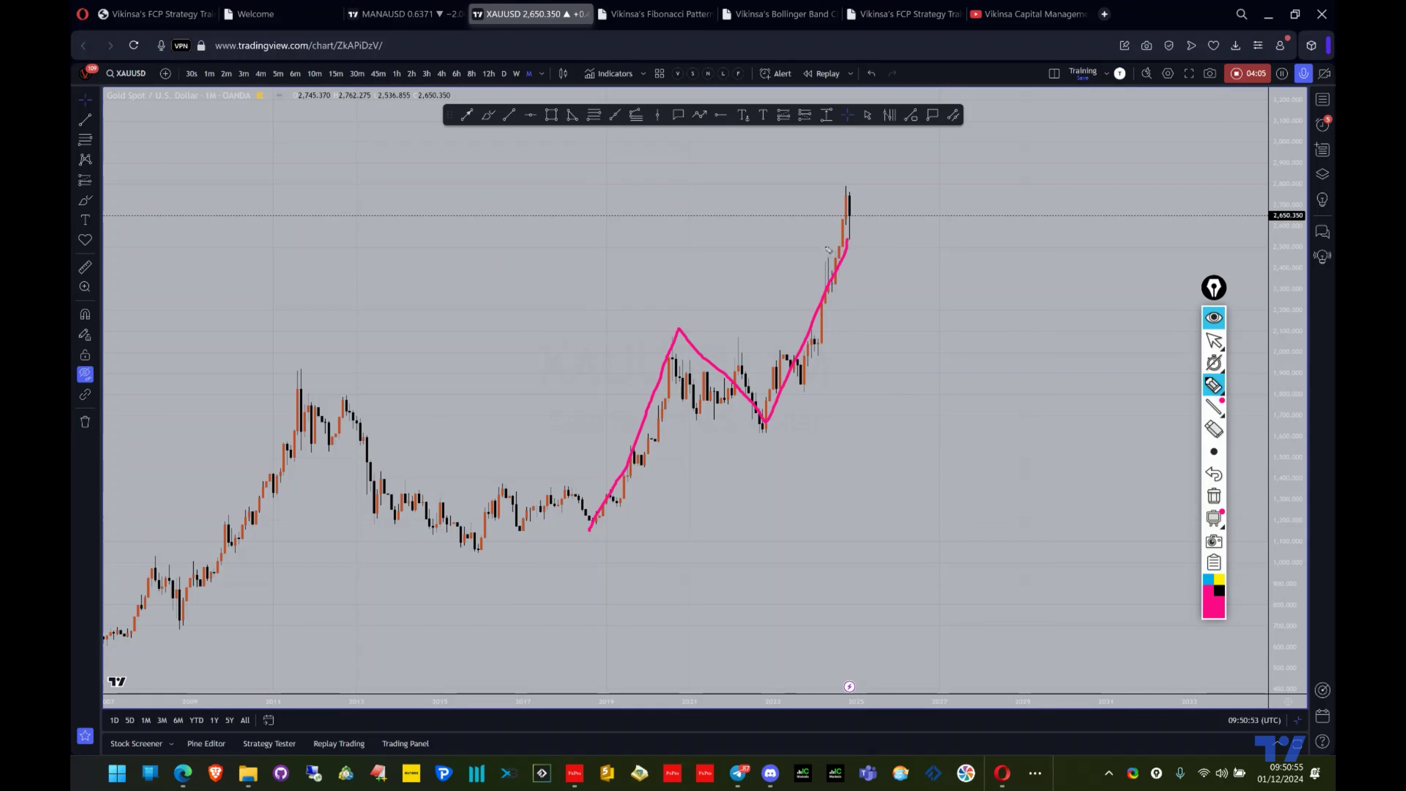
pyautogui.moveTo(825, 244); pyautogui.dragTo(864, 244)
pyautogui.moveTo(845, 239); pyautogui.dragTo(852, 192)
pyautogui.moveTo(784, 190); pyautogui.dragTo(890, 187)
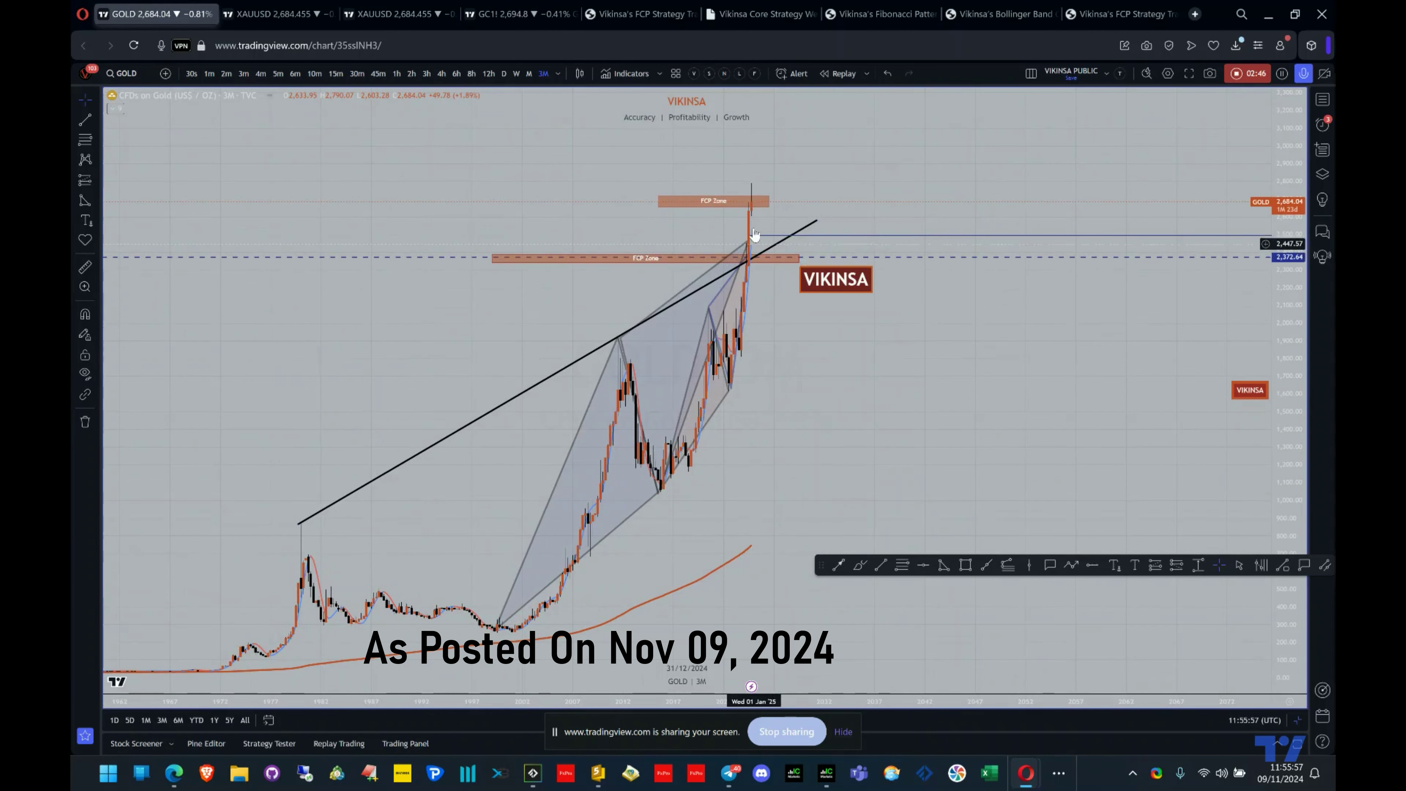
# - Switch the gold chart to the monthly interval and frame both FCP zones with the latest price action
pyautogui.scroll(3, 791, 386)
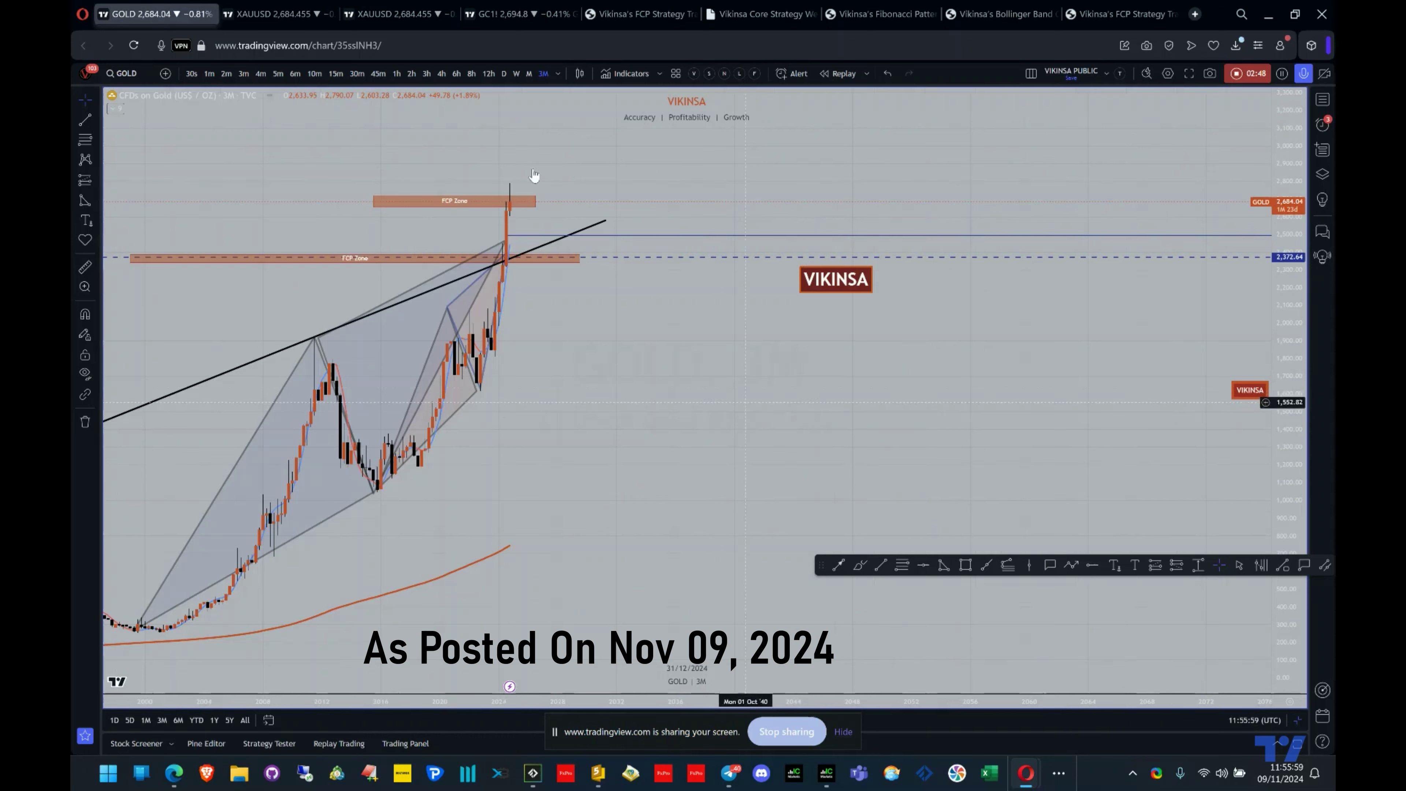
pyautogui.click(529, 73)
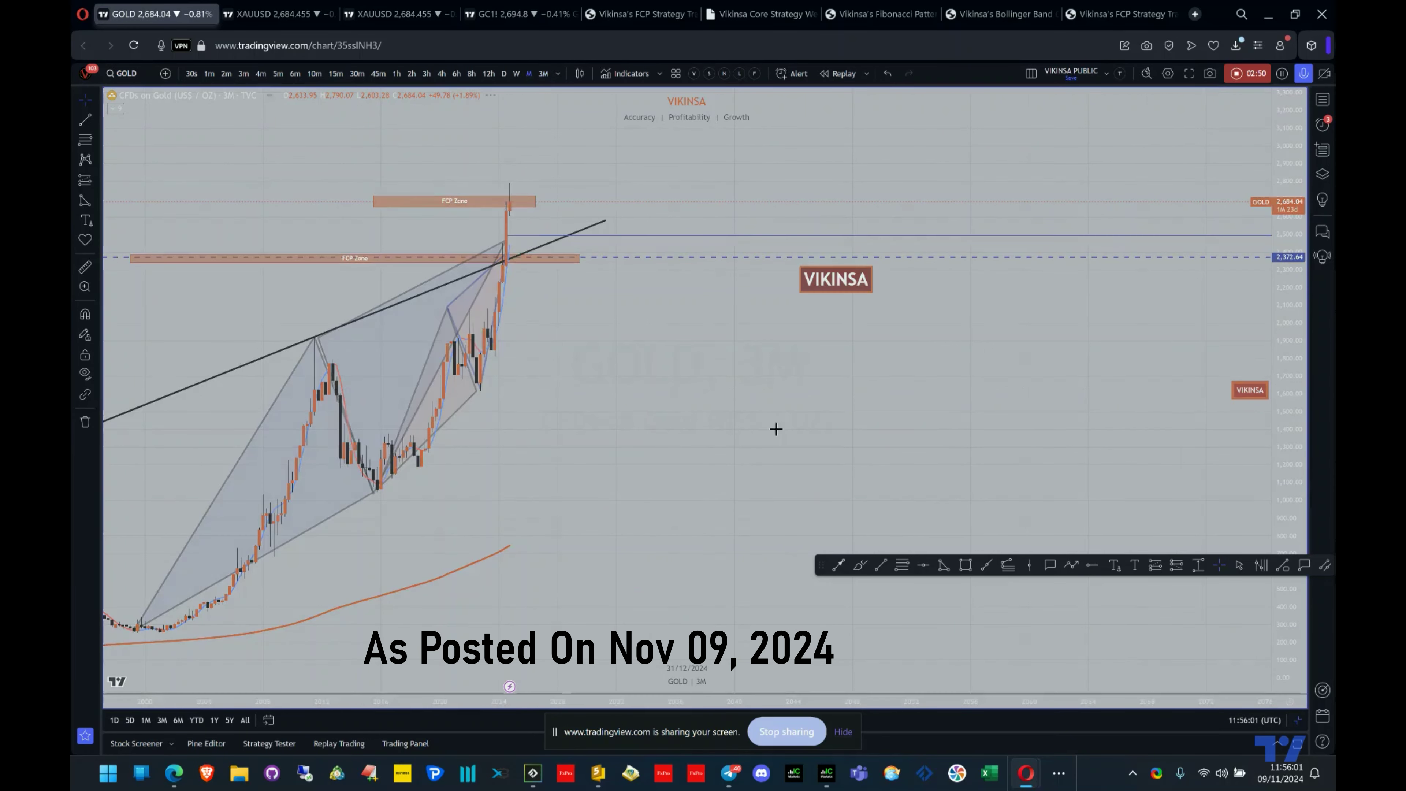
pyautogui.moveTo(1308, 467); pyautogui.dragTo(1180, 361)
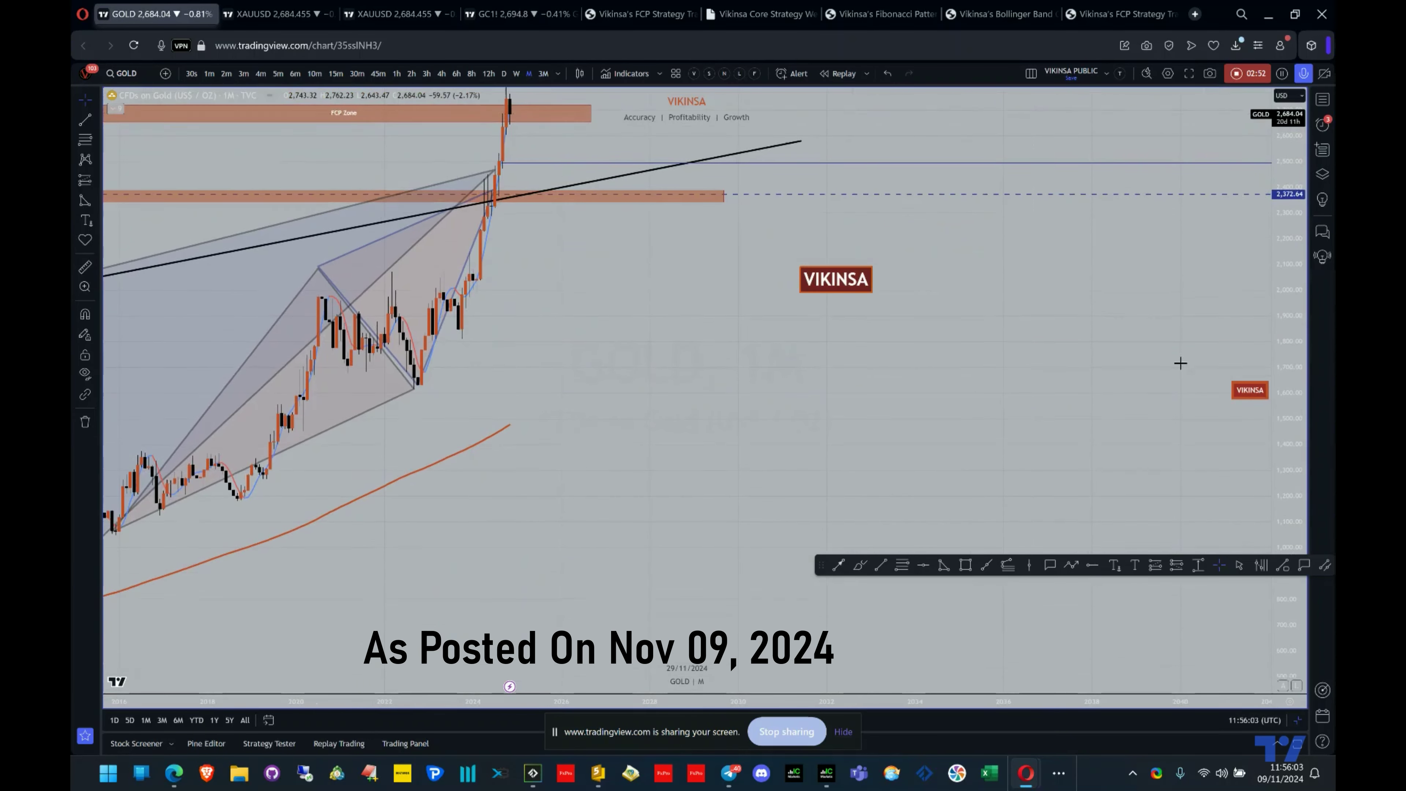
pyautogui.moveTo(681, 421)
pyautogui.mouseDown()
pyautogui.moveTo(801, 504)
pyautogui.moveTo(855, 440)
pyautogui.mouseUp()
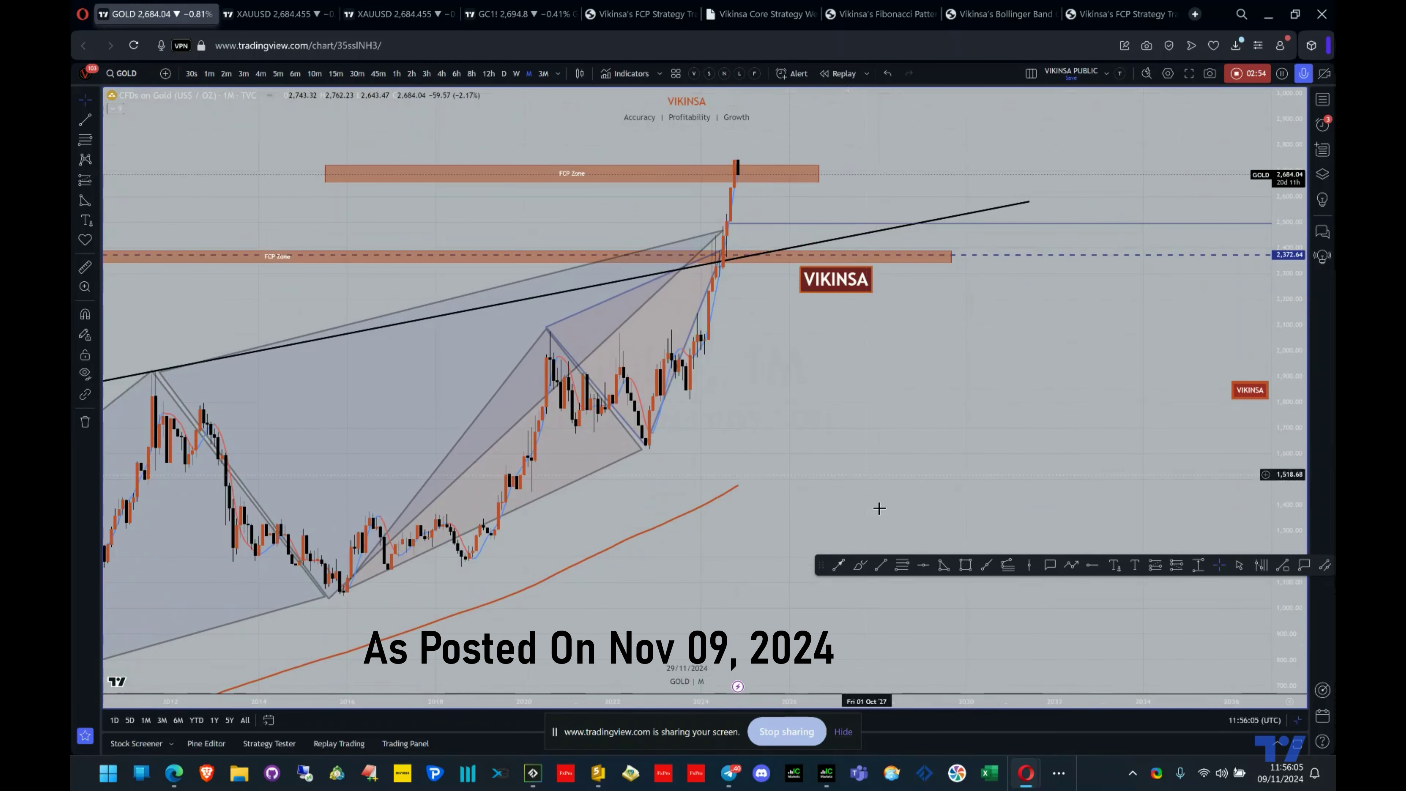
# - Draw a triangle joining July 2020 at 2,091.50, September 2022 at 1,613.79 and August 2024 at 2,703.24 in the upper FCP zone
pyautogui.hotkey('alt', 'shift', 'a')
pyautogui.click(546, 327)
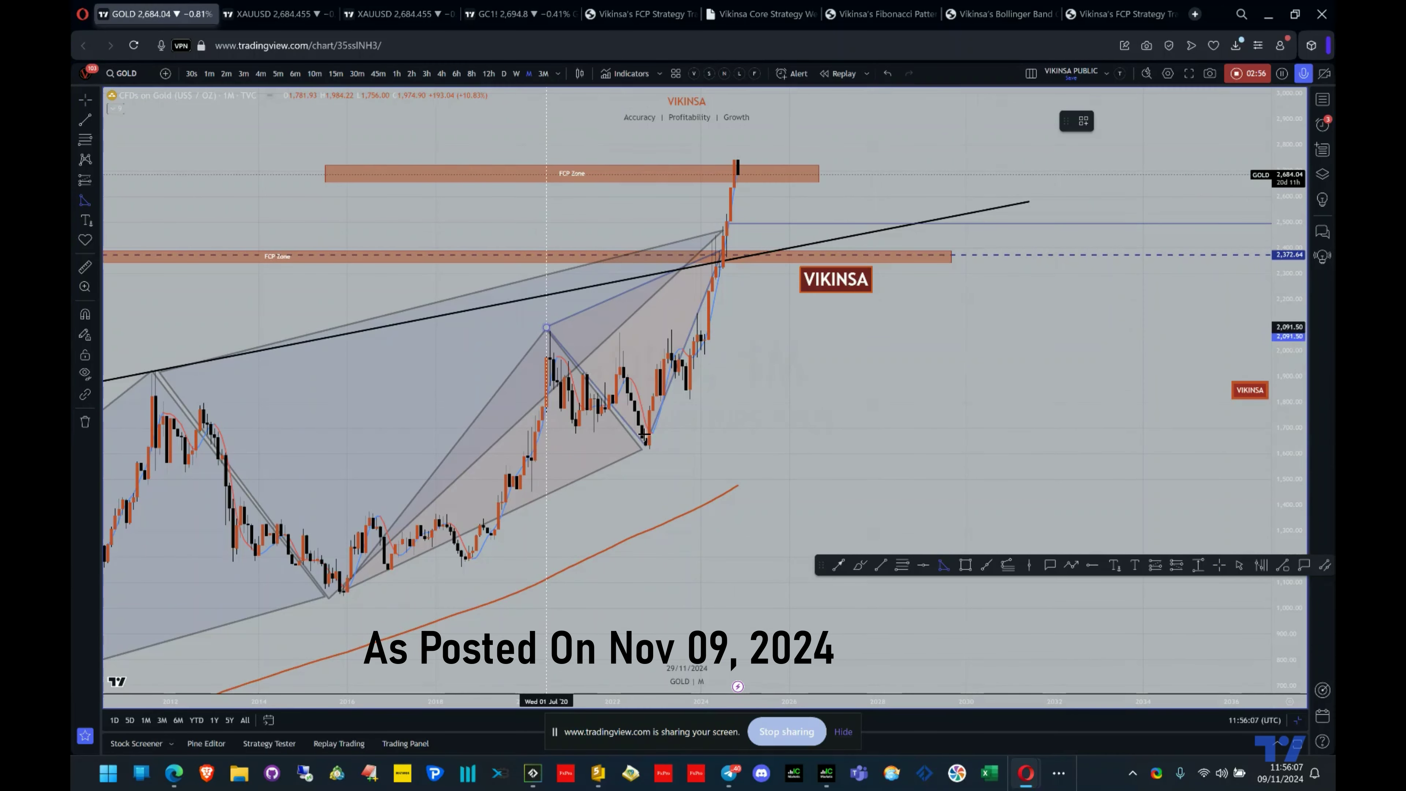
pyautogui.click(642, 450)
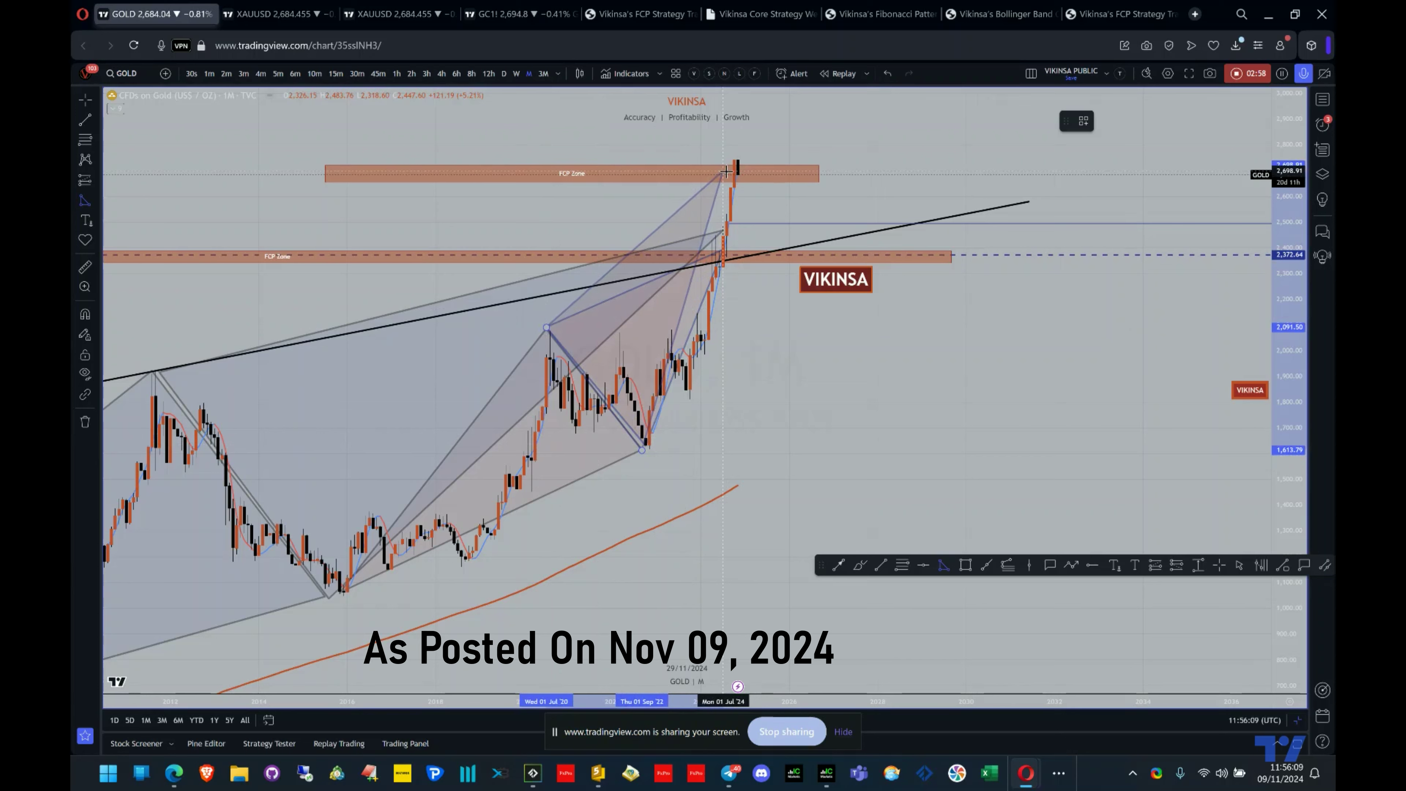
pyautogui.click(728, 169)
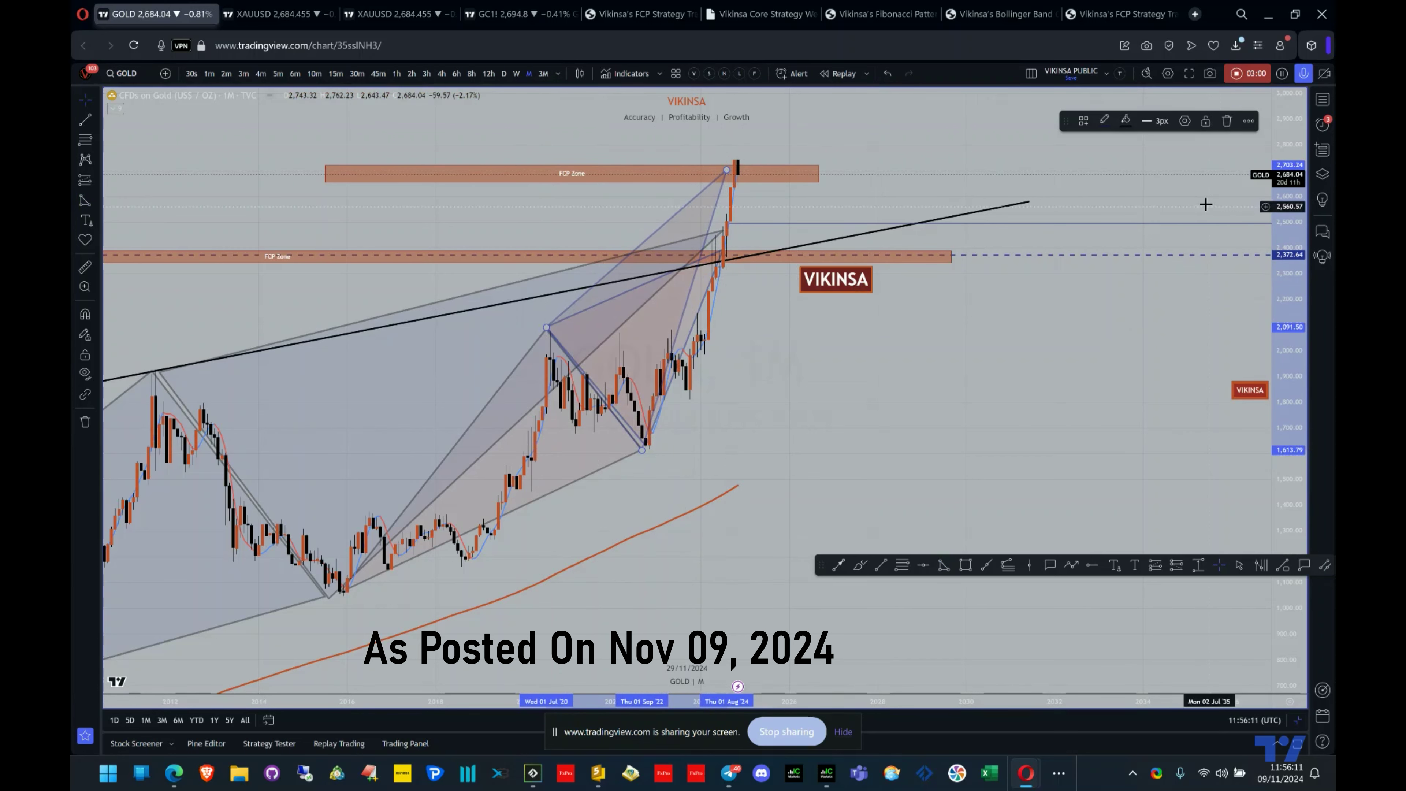
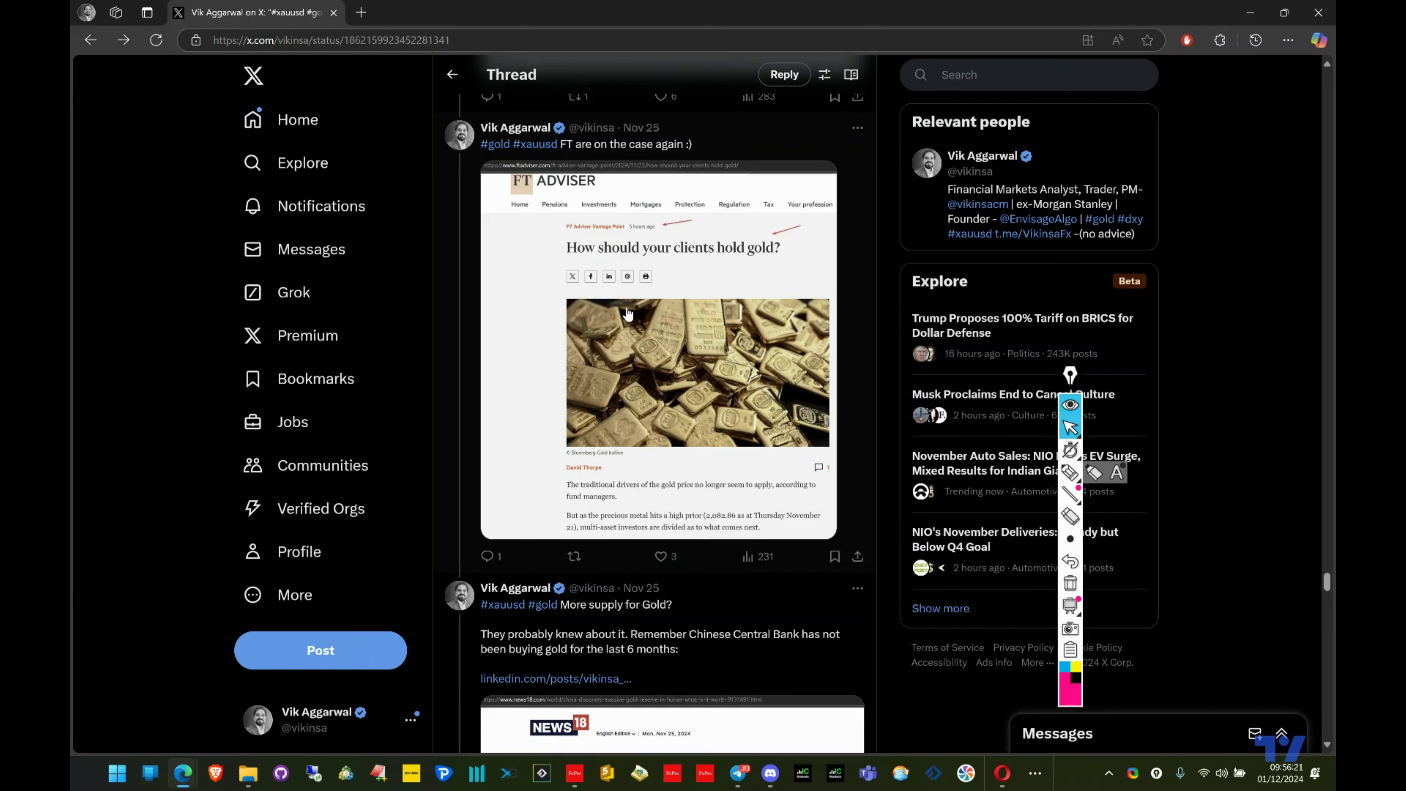
# - Review the November 25 XAUUSD trade posts and their H4 and H1 chart screenshots in the X thread
pyautogui.scroll(-4, 685, 383)
pyautogui.scroll(-13, 685, 384)
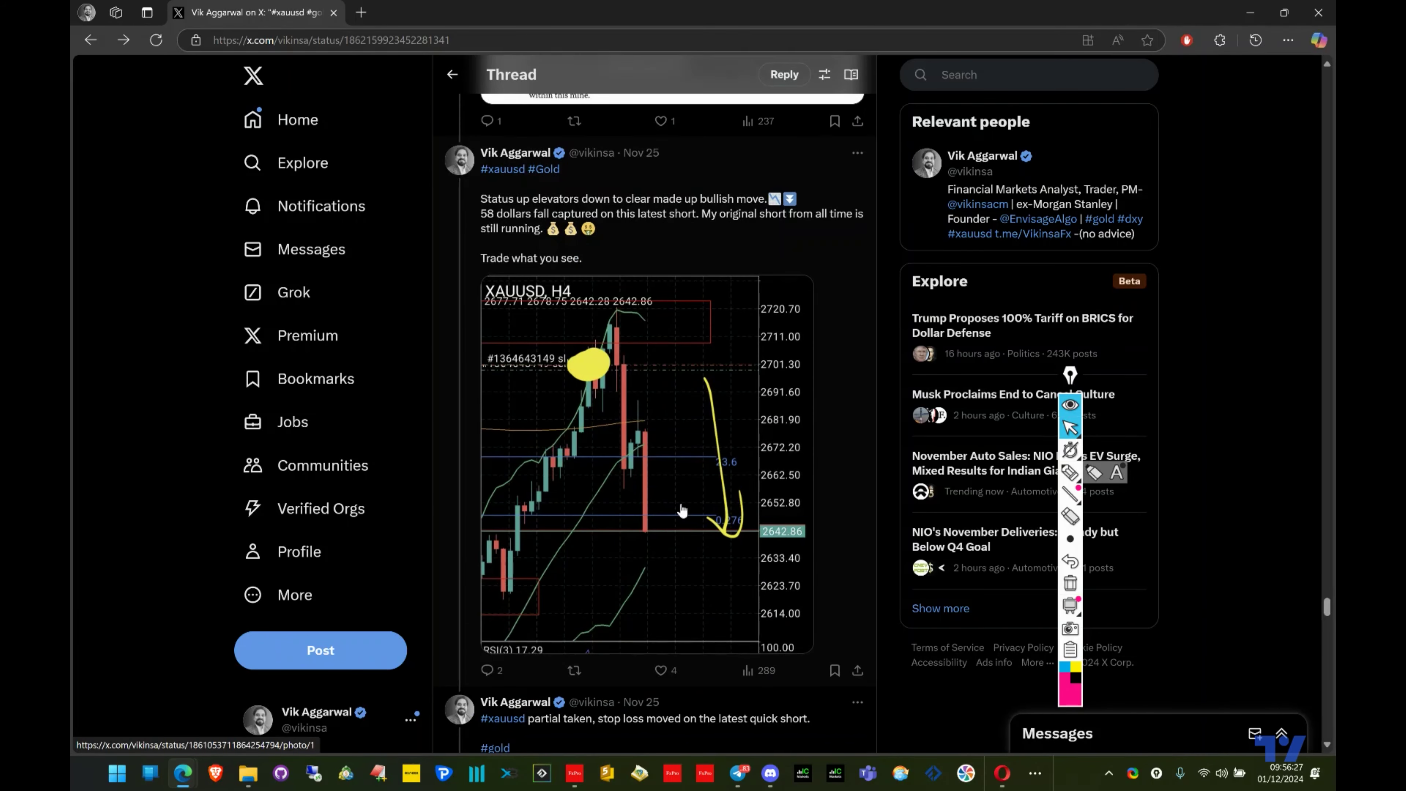
pyautogui.scroll(-14, 681, 510)
pyautogui.scroll(-6, 677, 396)
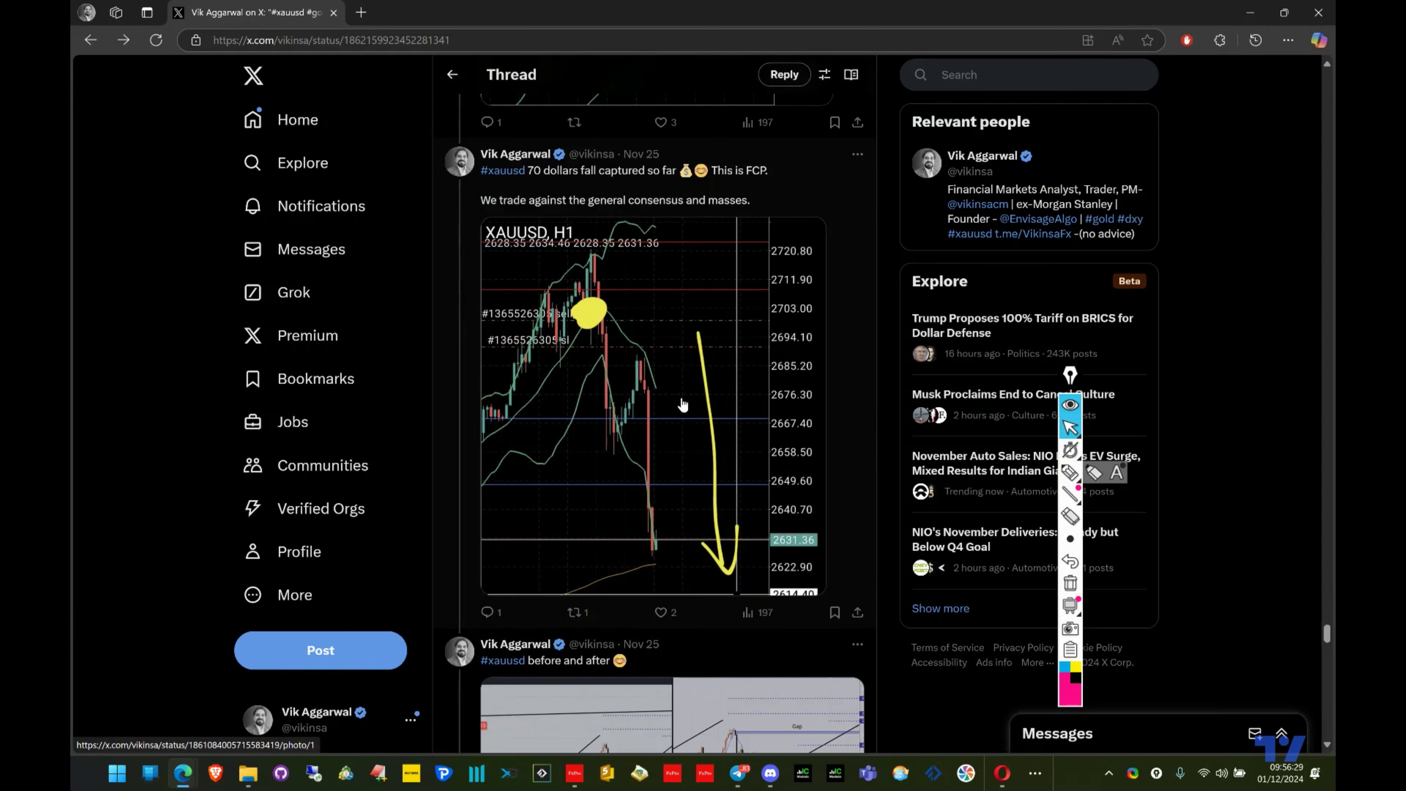
# - Review the November 25 and 26 gold posts in the thread and enlarge the November 26 TradingView chart with both gaps
pyautogui.scroll(-4, 669, 490)
pyautogui.scroll(-12, 670, 491)
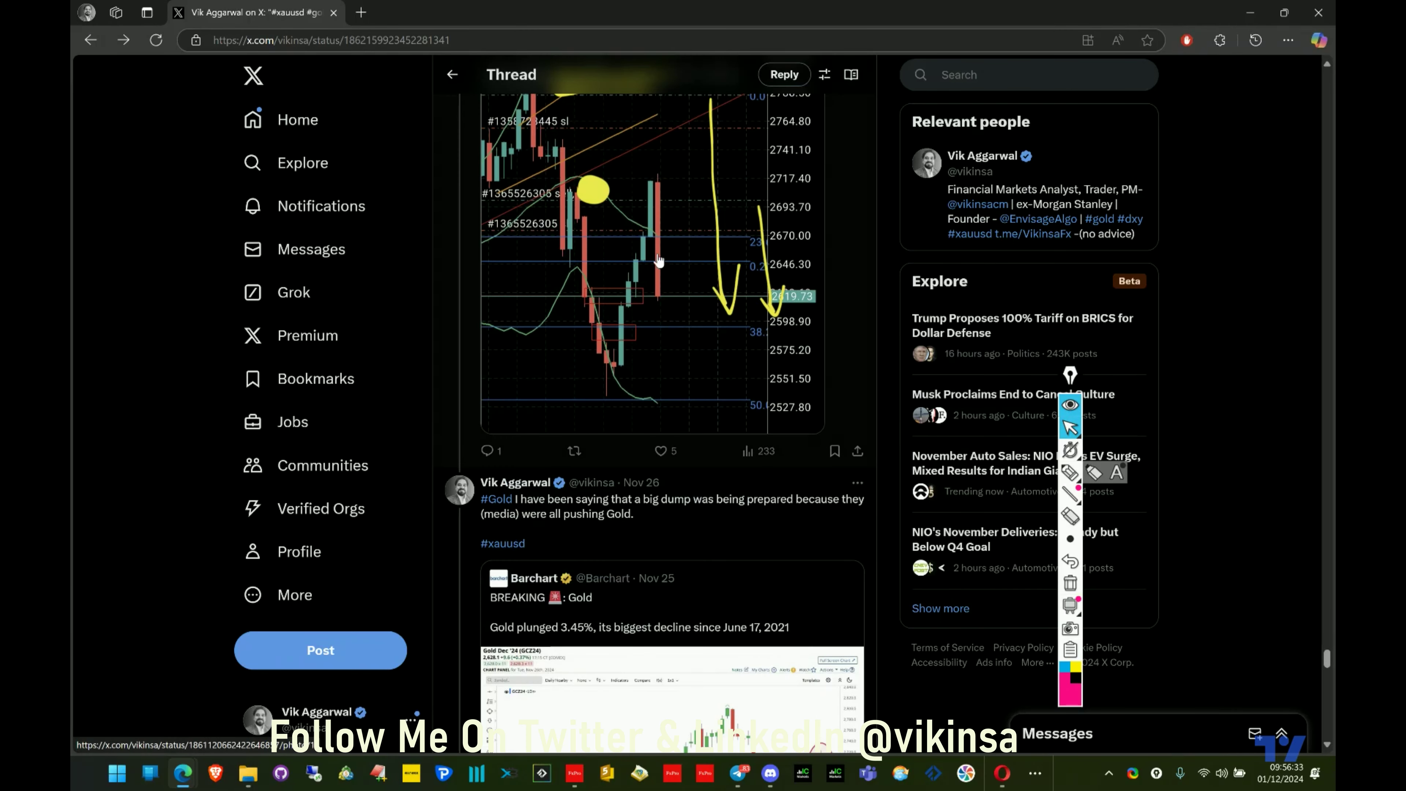
pyautogui.scroll(-5, 656, 471)
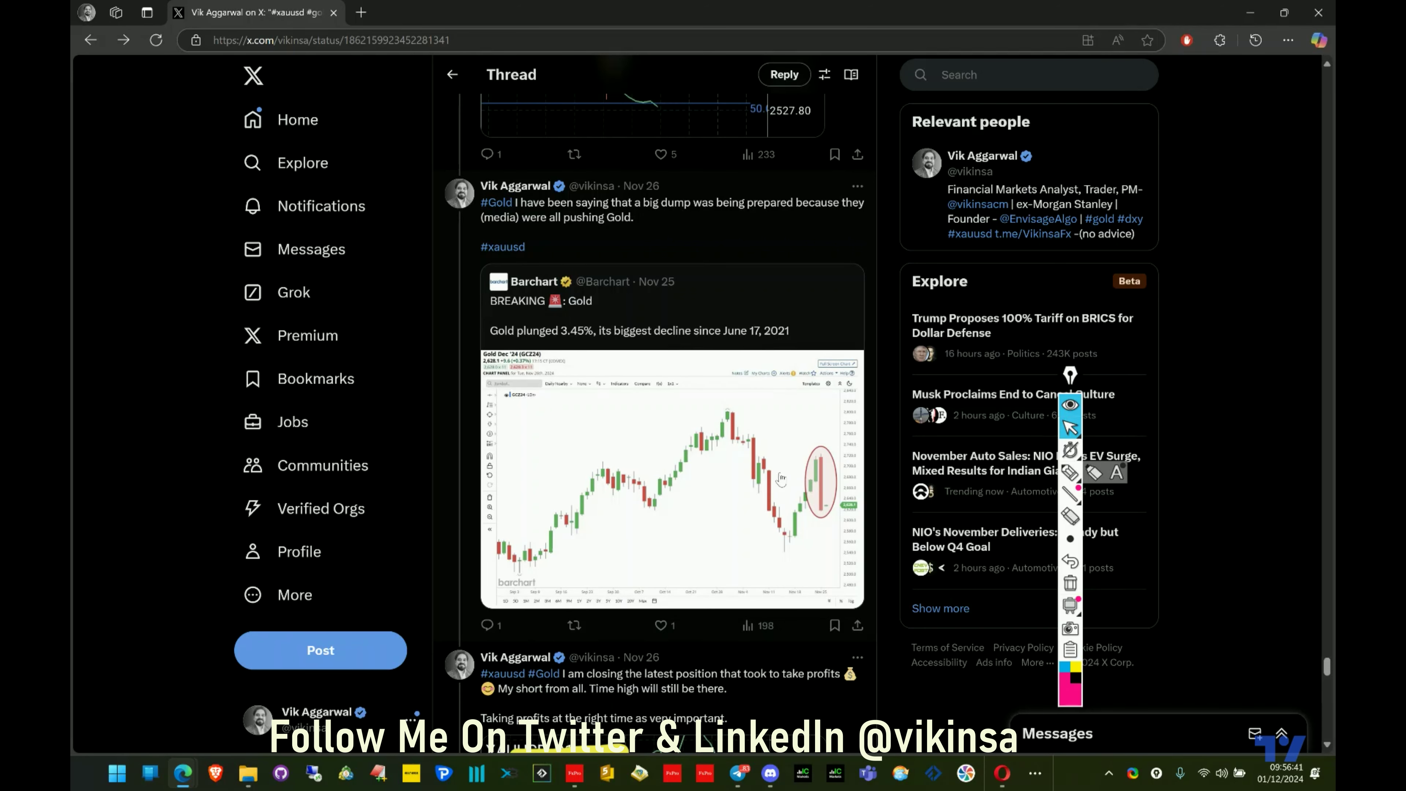
pyautogui.scroll(5, 776, 481)
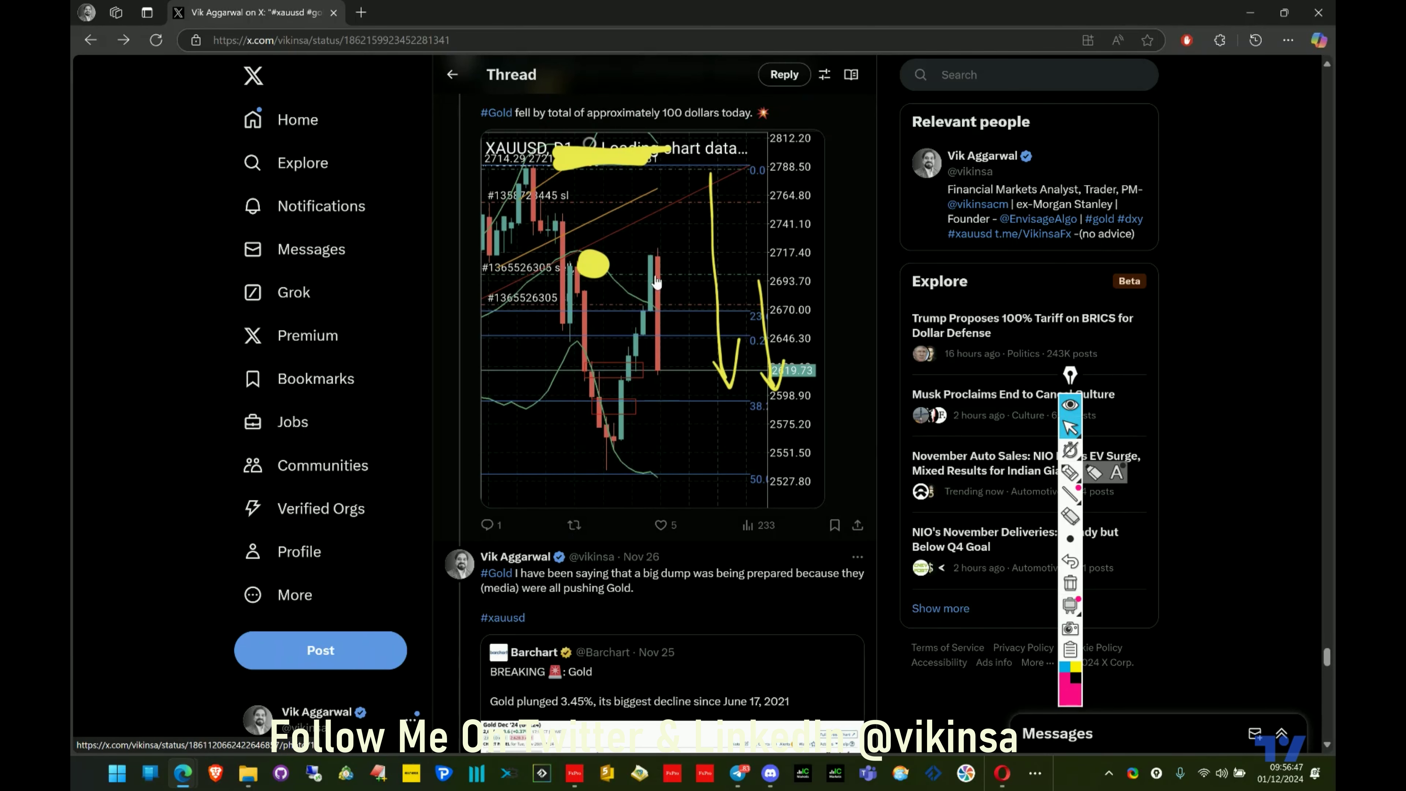
pyautogui.scroll(-10, 761, 599)
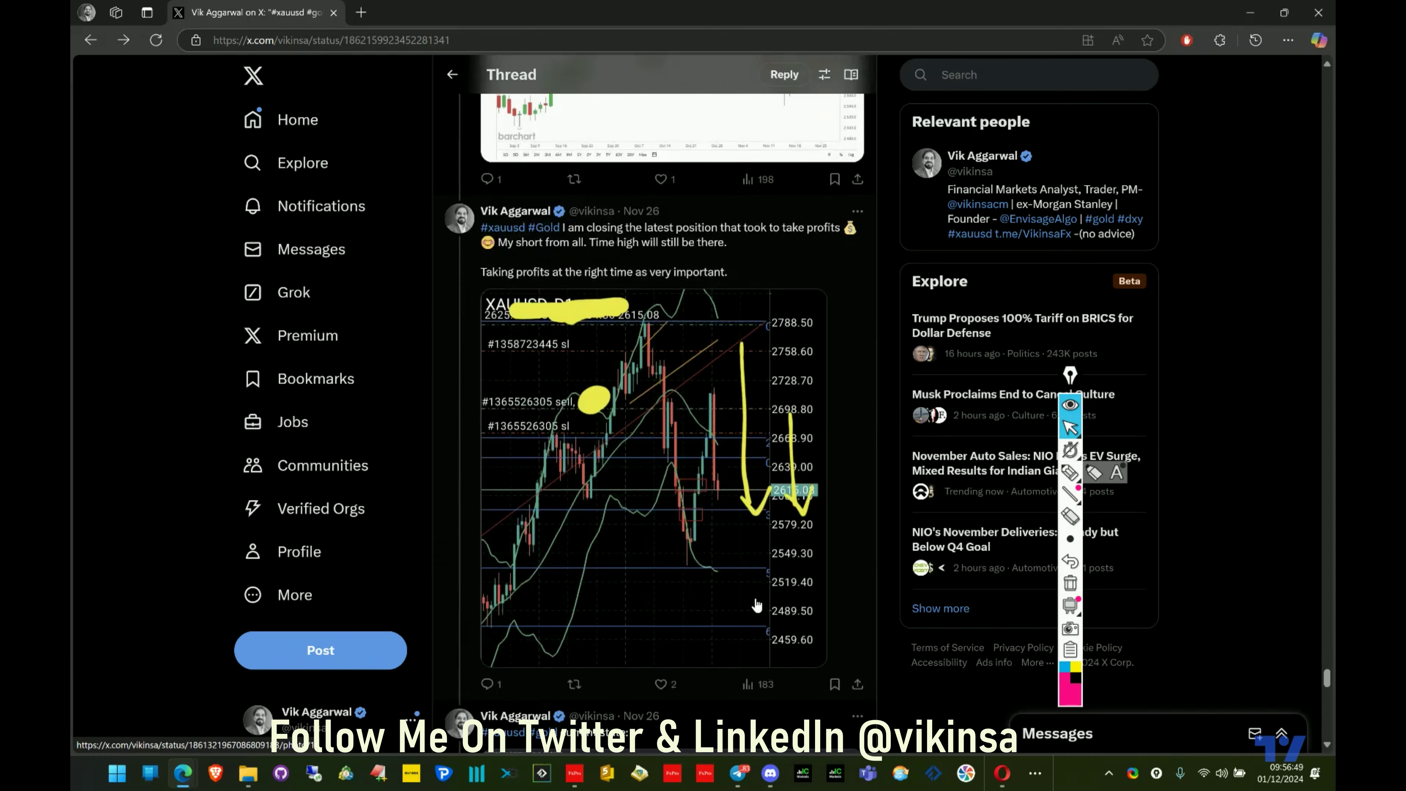
pyautogui.scroll(-5, 757, 605)
pyautogui.scroll(-5, 740, 528)
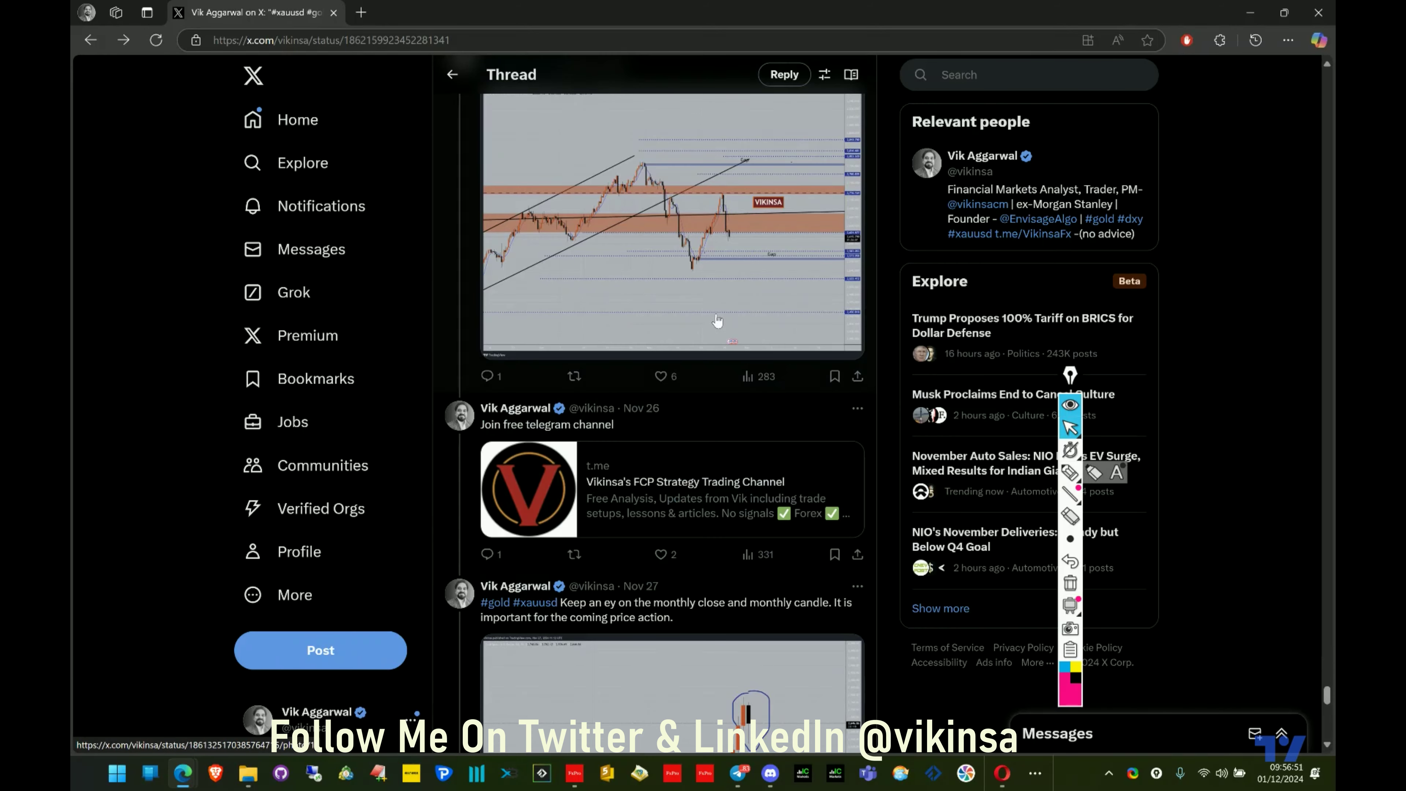
pyautogui.click(717, 321)
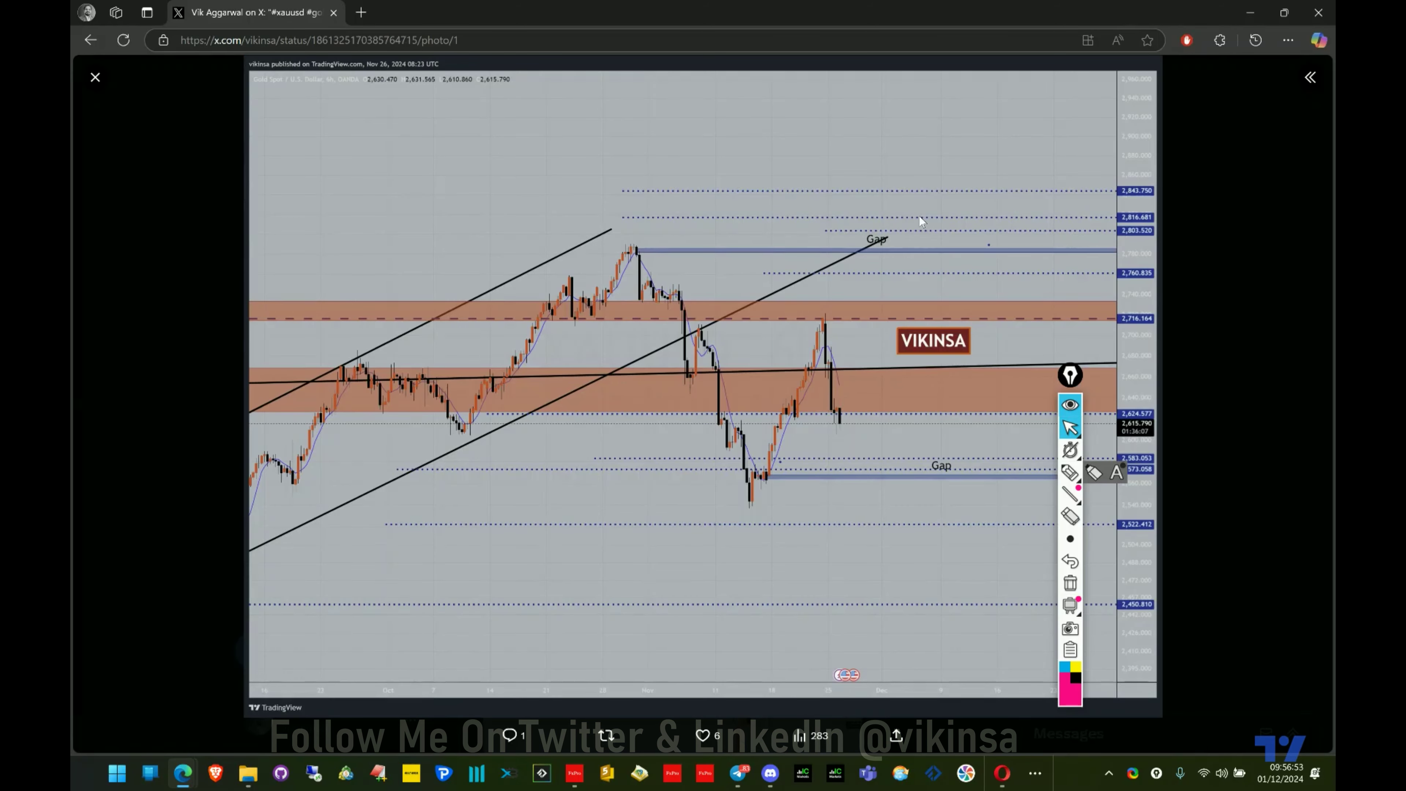
pyautogui.click(103, 79)
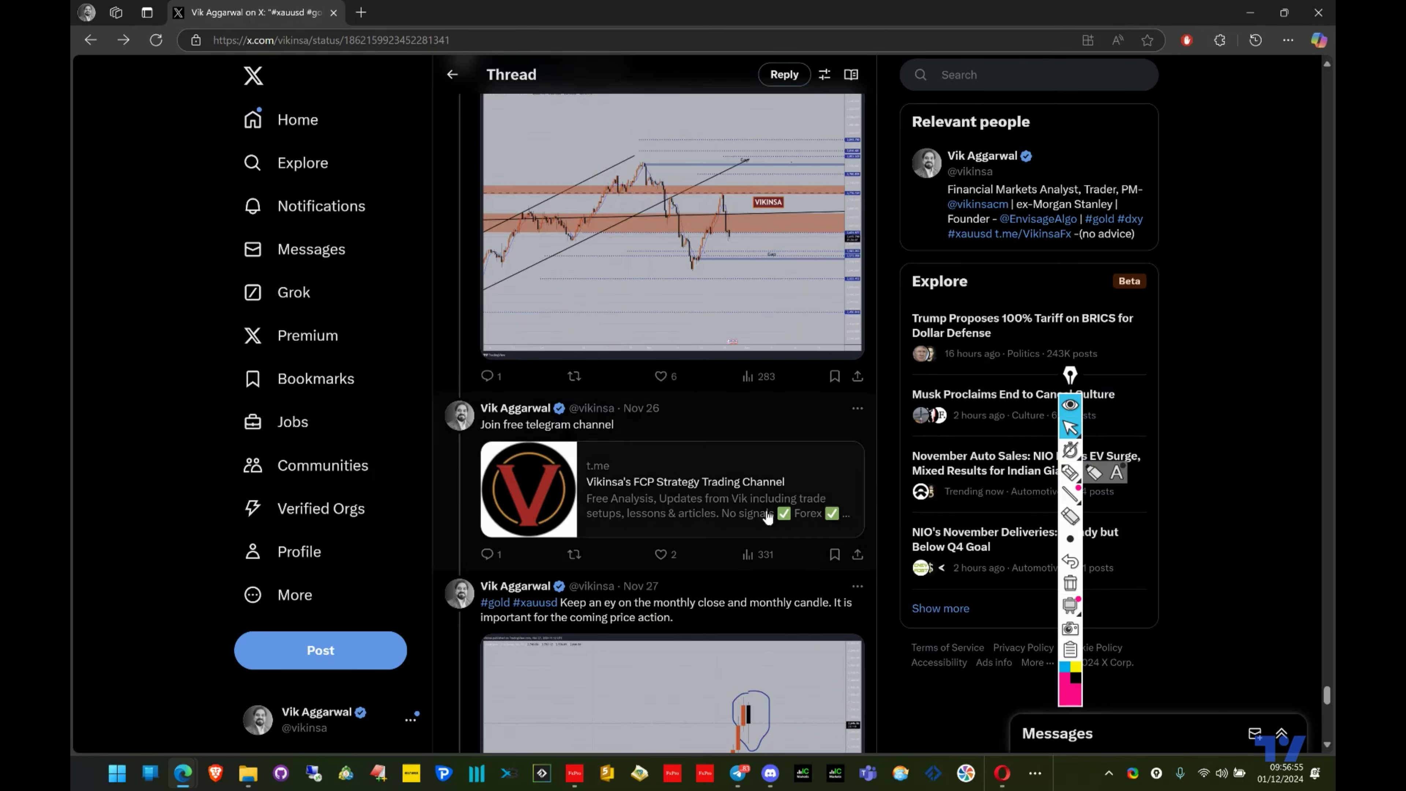
# - Review the November 27 and 28 gold posts and enlarge the chart of the short that finished the week
pyautogui.scroll(-10, 768, 457)
pyautogui.scroll(-4, 768, 457)
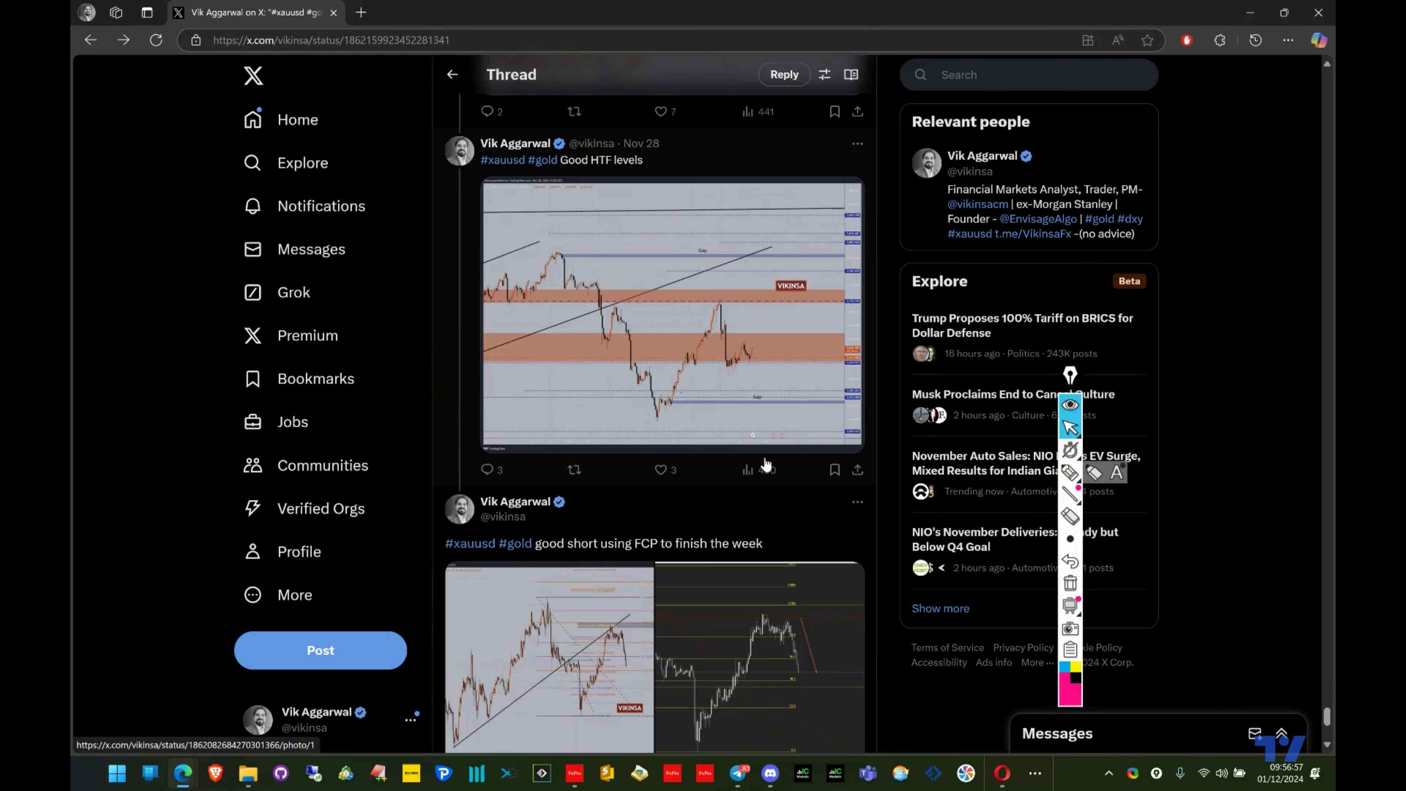
pyautogui.scroll(-6, 764, 456)
pyautogui.click(603, 313)
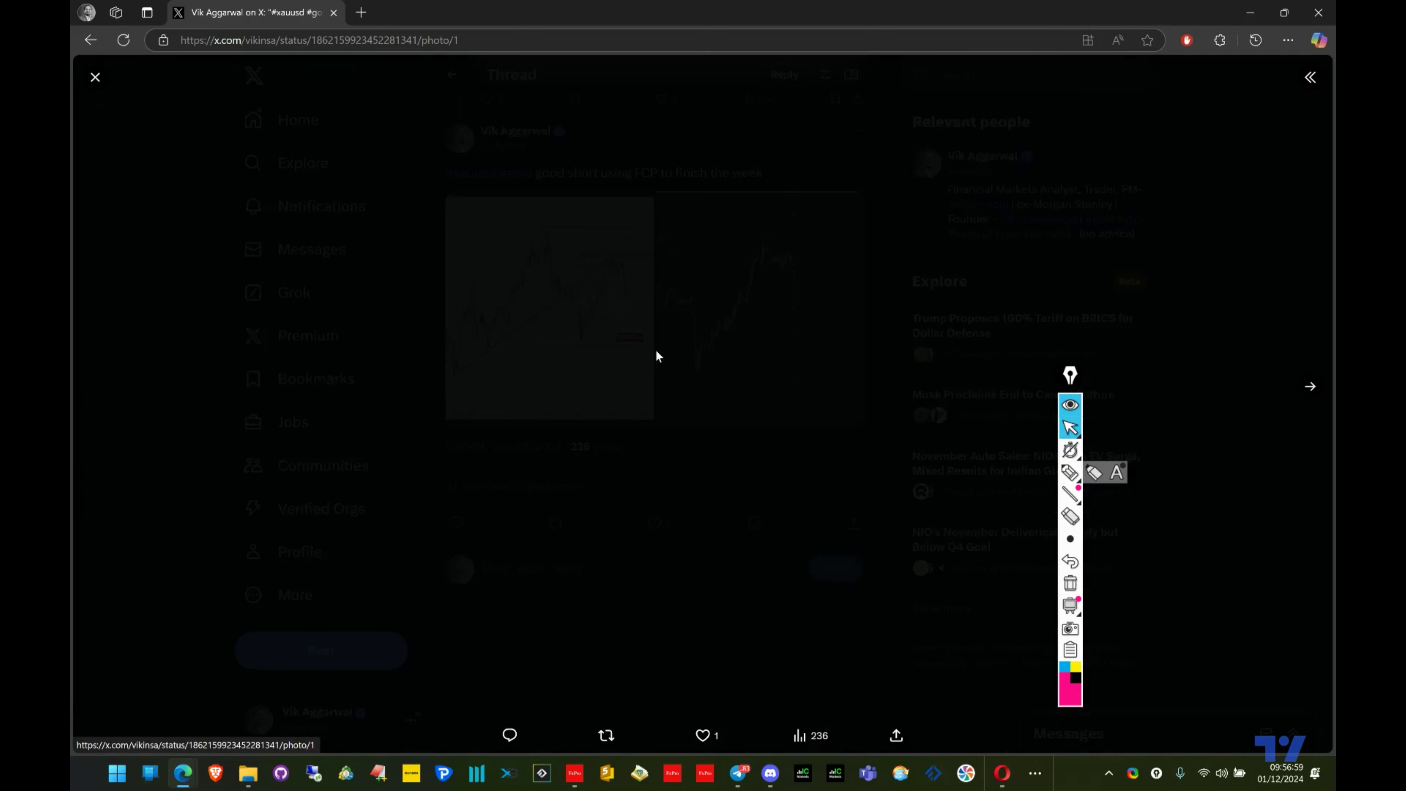
pyautogui.click(95, 77)
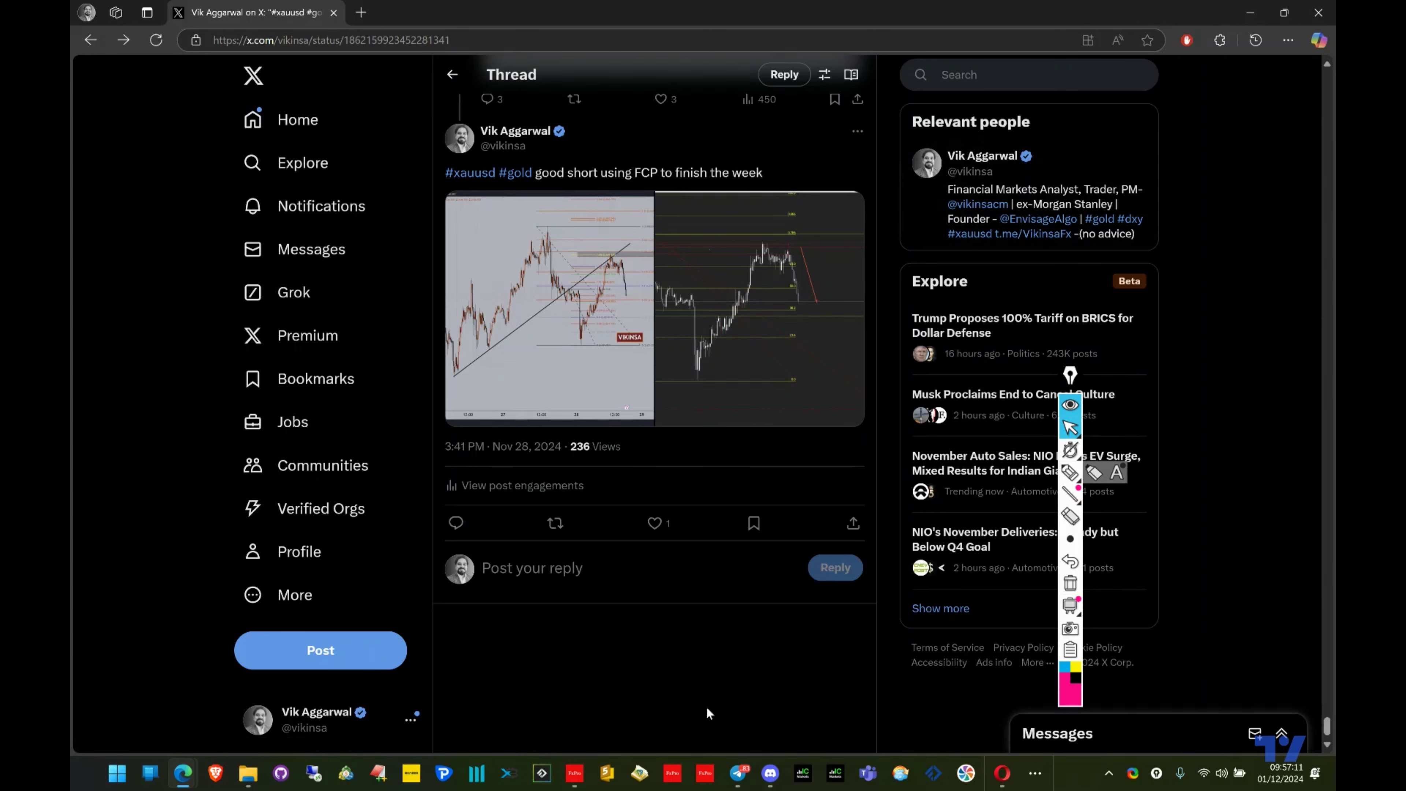
# - Switch to TradingView's weekly XAUUSD chart, underline the October and latest candle lows, and add arrows around the latest candle's possible moves
pyautogui.moveTo(1003, 774)
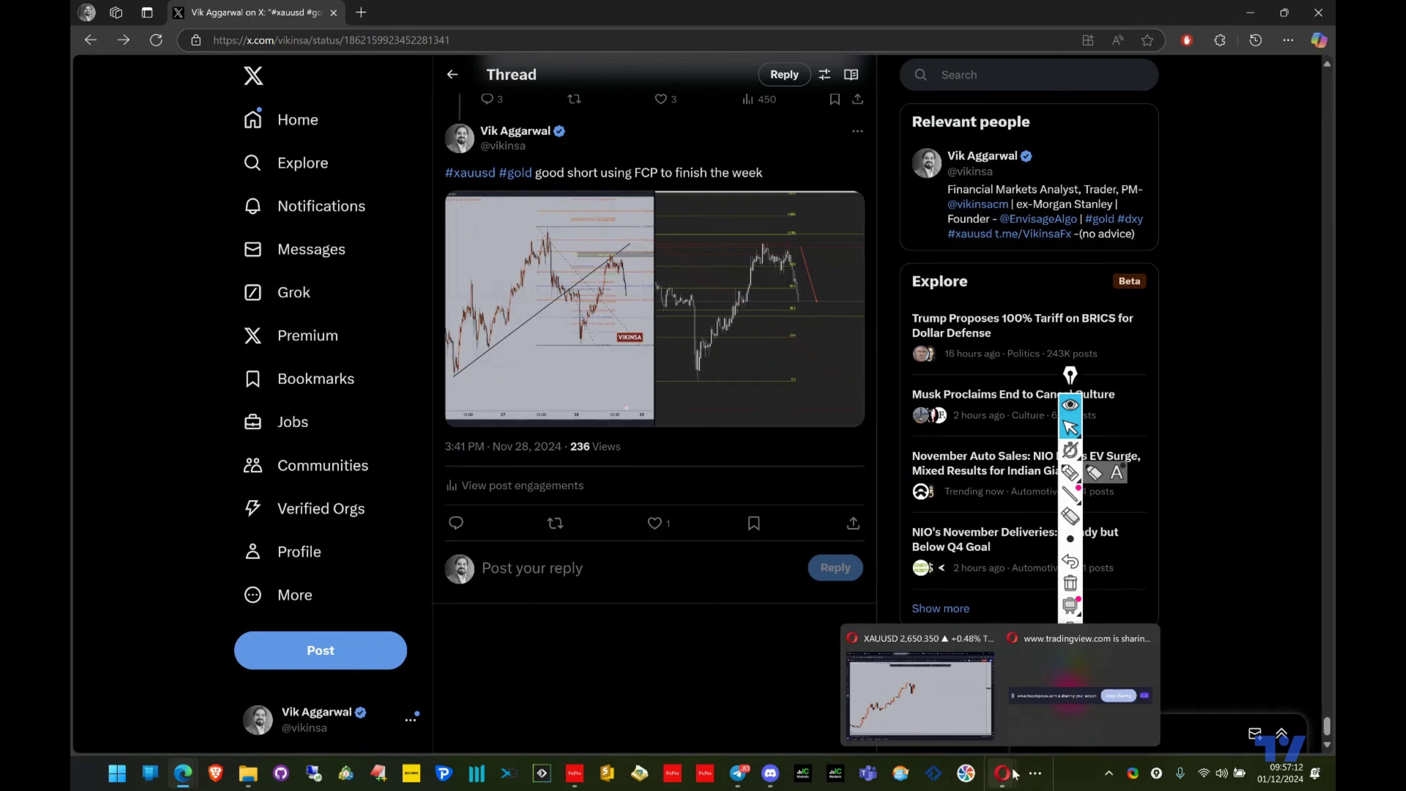
pyautogui.click(934, 737)
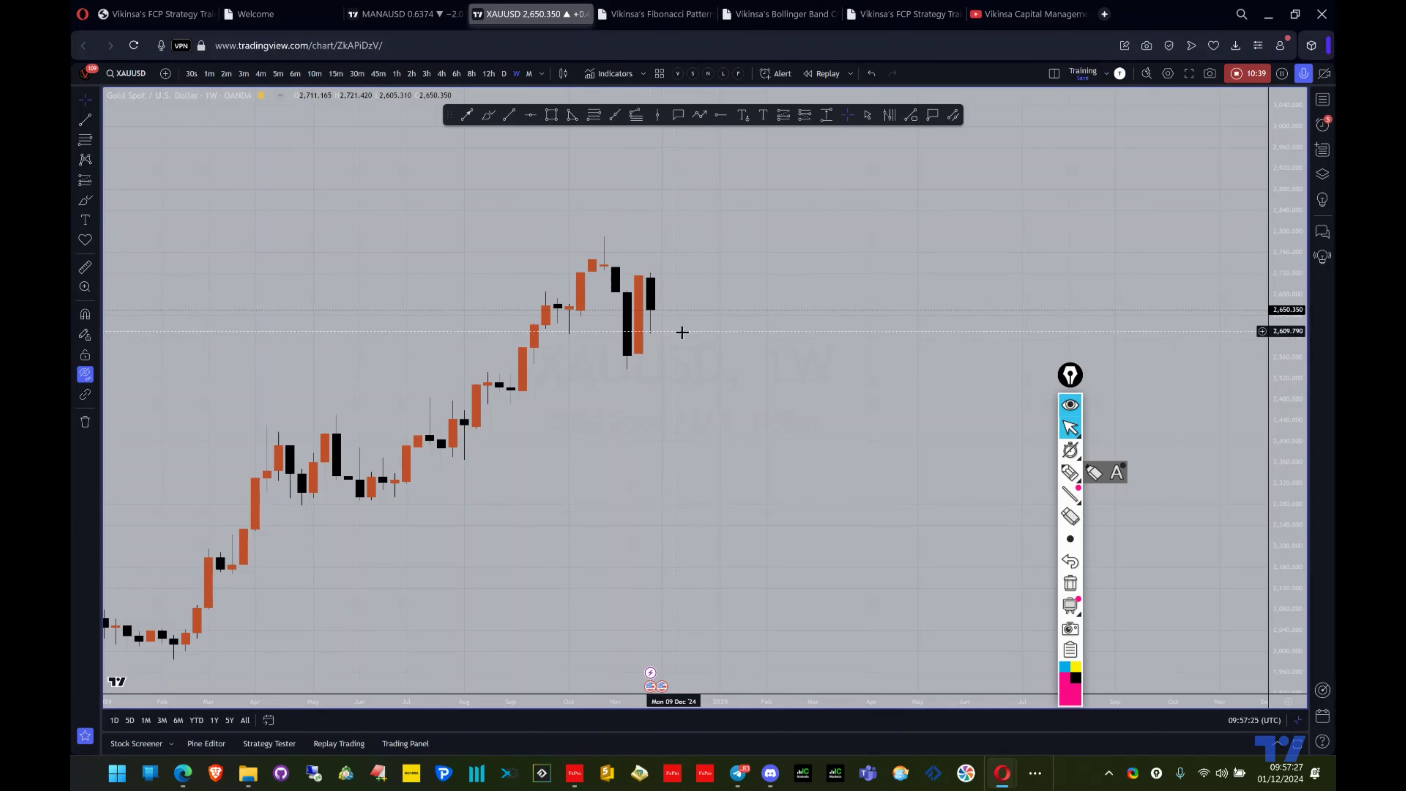
pyautogui.moveTo(1301, 517); pyautogui.dragTo(1300, 460)
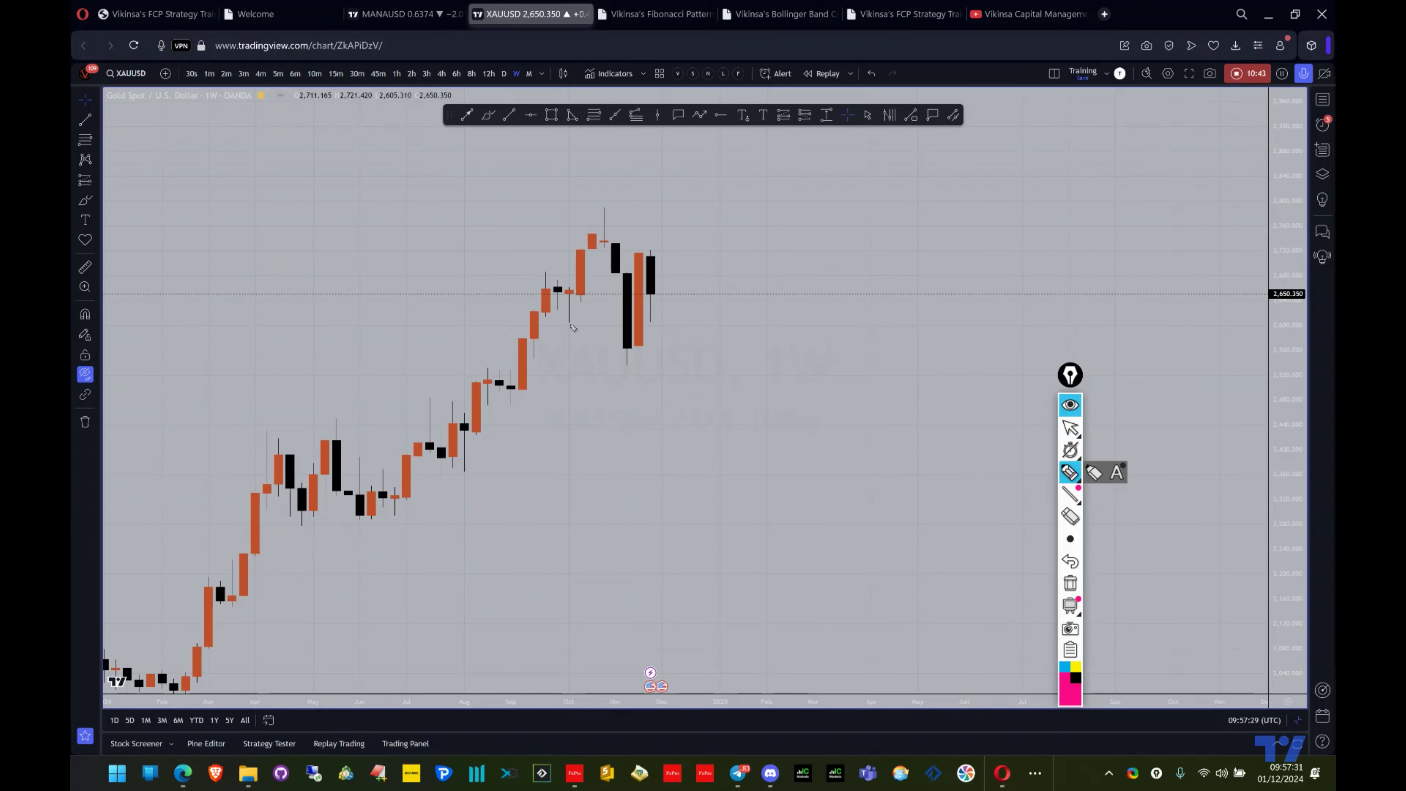
pyautogui.moveTo(565, 321); pyautogui.dragTo(578, 325)
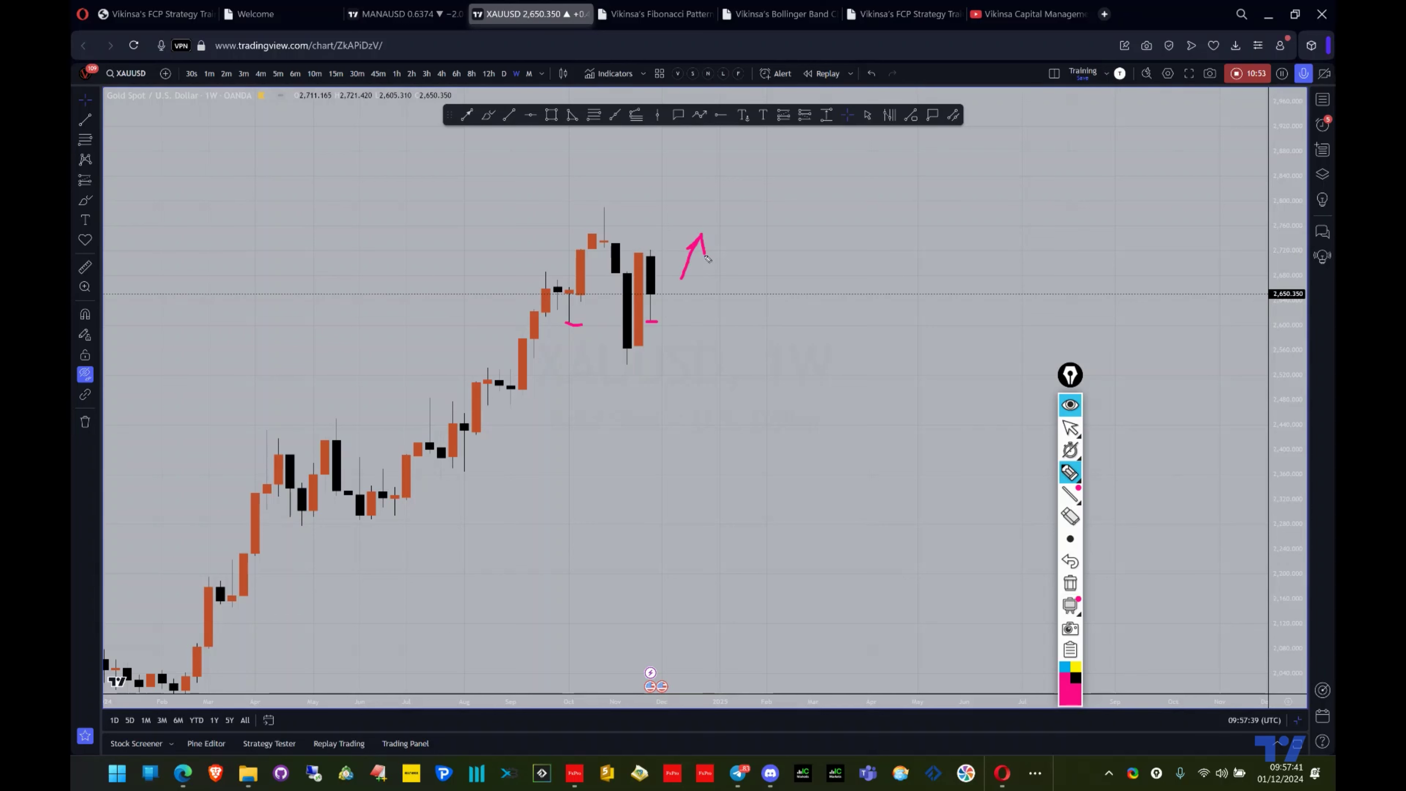
pyautogui.moveTo(672, 219); pyautogui.dragTo(653, 242)
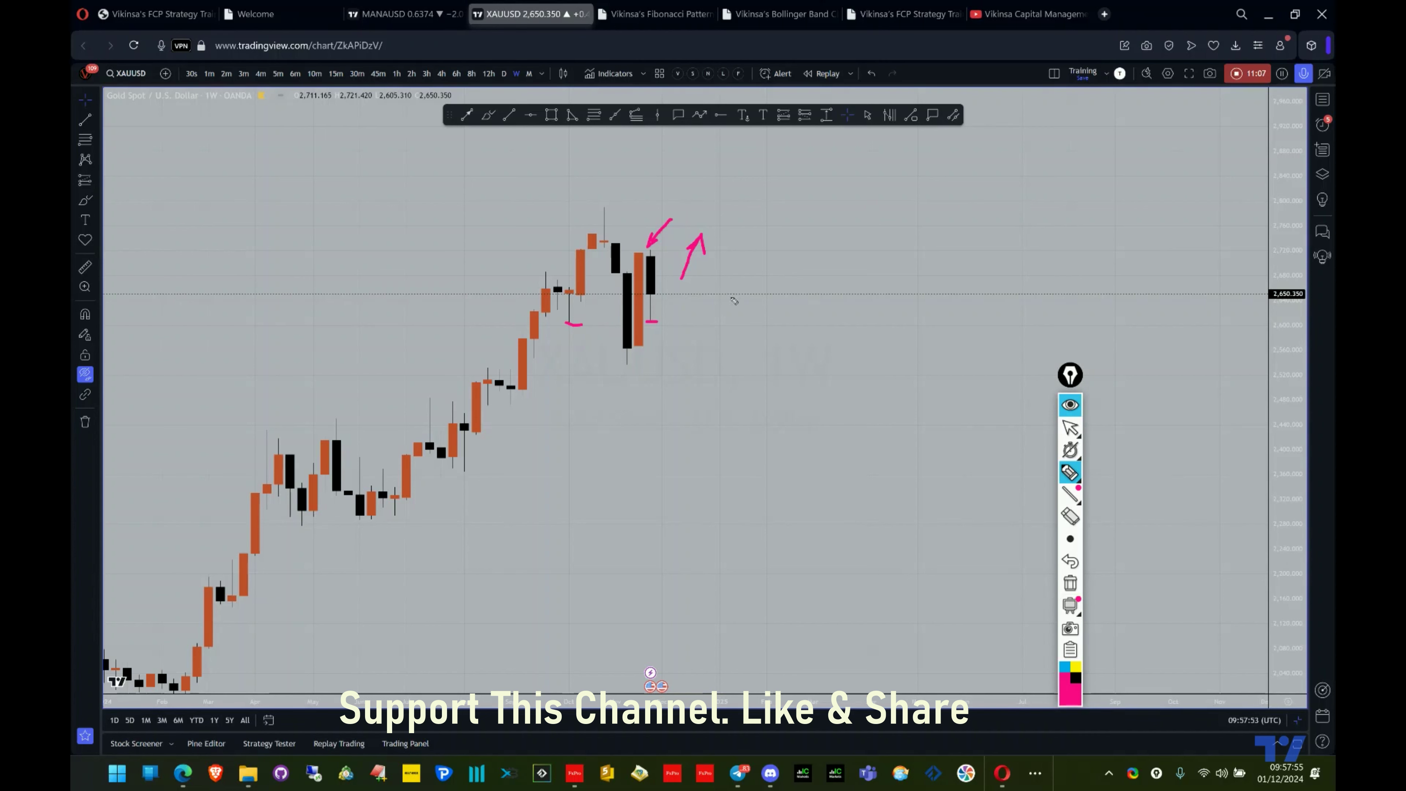
pyautogui.moveTo(738, 294); pyautogui.dragTo(779, 225)
pyautogui.moveTo(759, 251); pyautogui.dragTo(780, 253)
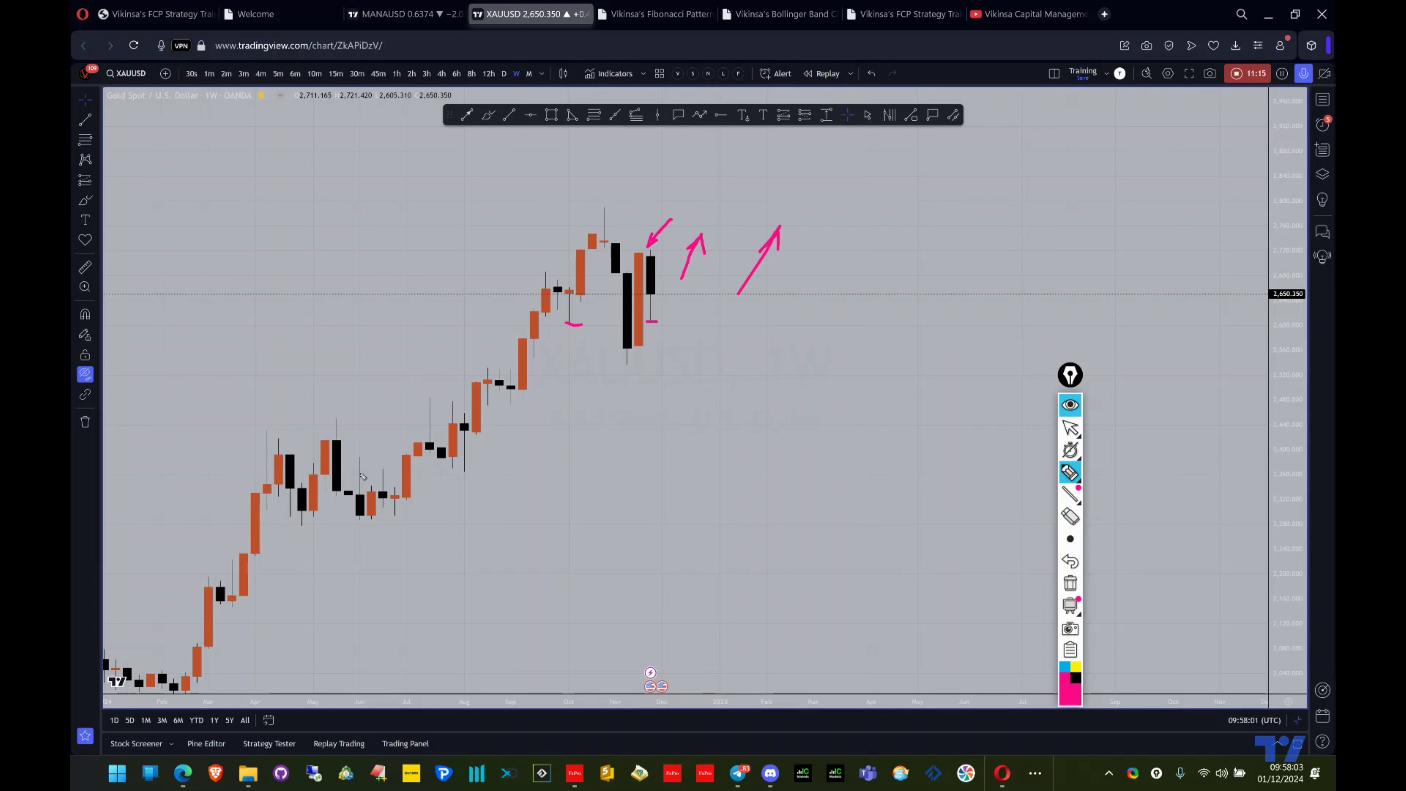
# - Bracket the recent weekly range with lines at its high and low, add a downward breakout arrow, and clear the ink
pyautogui.moveTo(539, 226); pyautogui.dragTo(729, 227)
pyautogui.moveTo(527, 358); pyautogui.dragTo(762, 358)
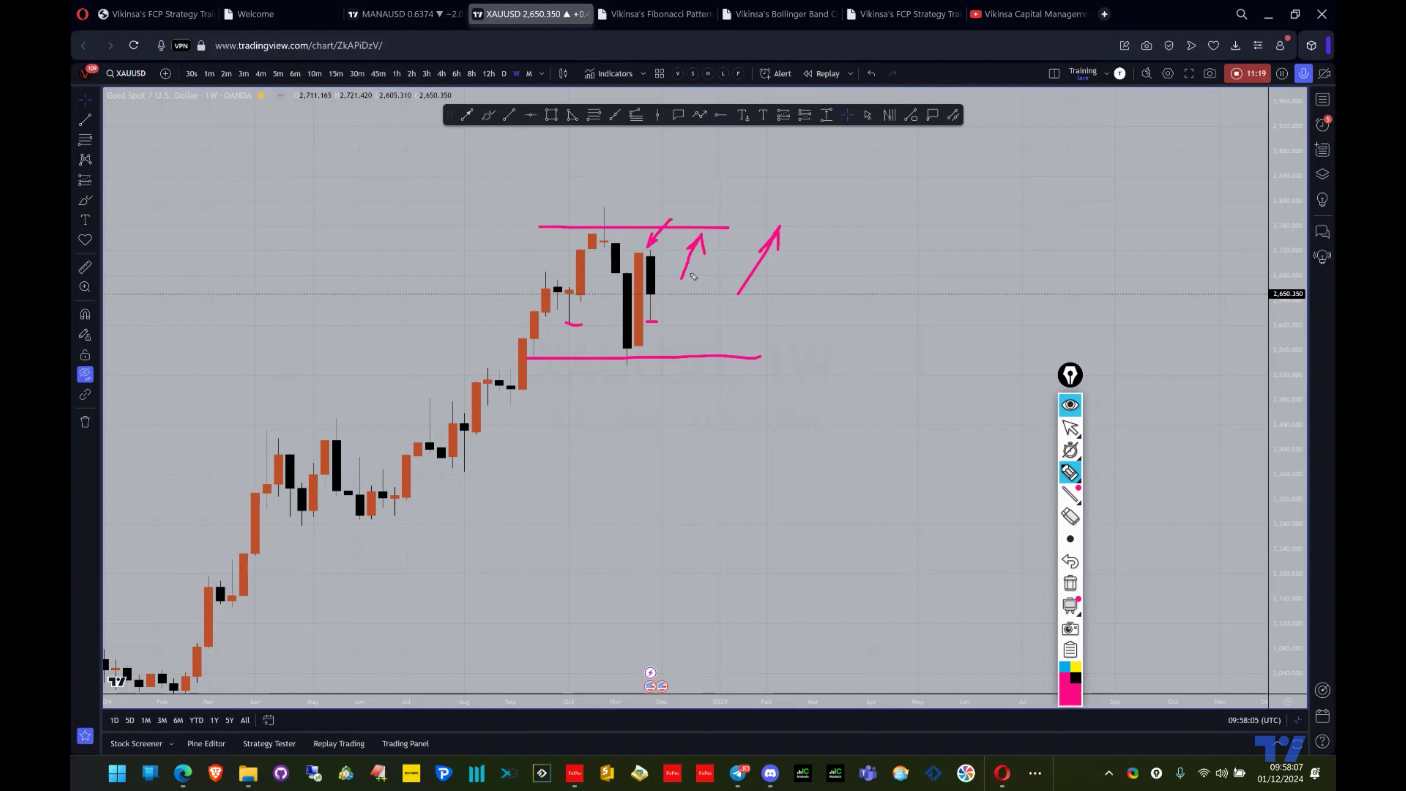
pyautogui.moveTo(681, 276)
pyautogui.mouseDown()
pyautogui.moveTo(723, 466)
pyautogui.moveTo(732, 420)
pyautogui.mouseUp()
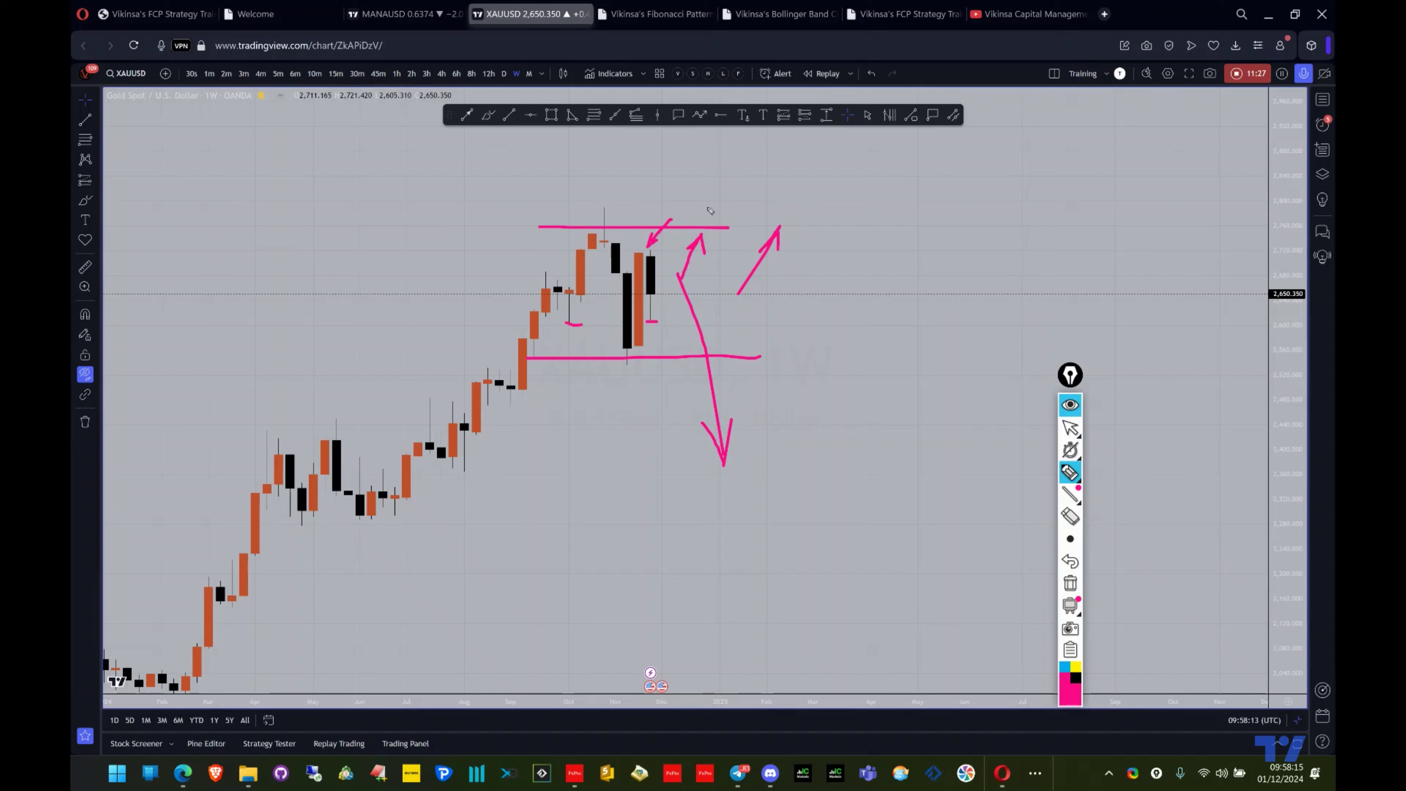
pyautogui.click(1070, 583)
pyautogui.click(1070, 427)
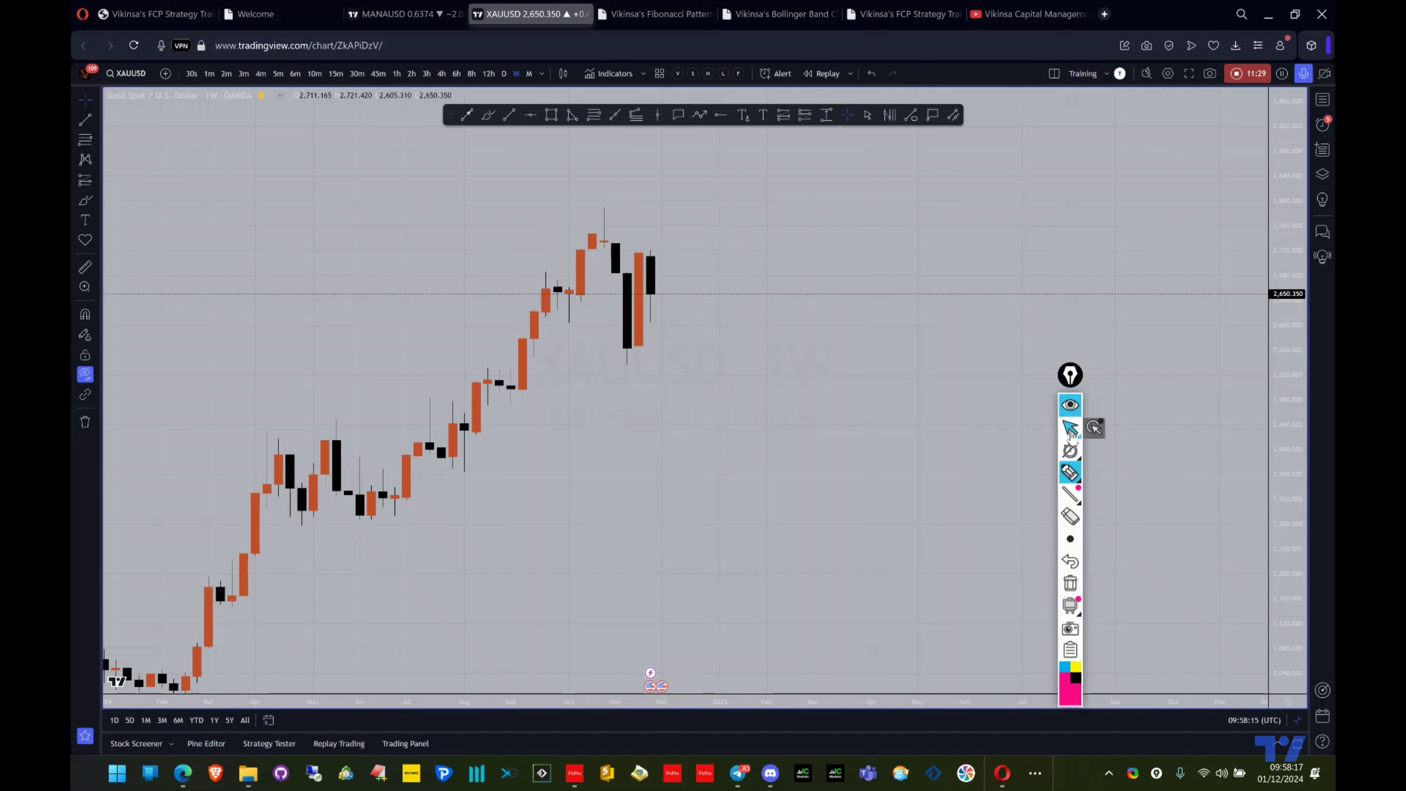
# - Switch the gold chart to the daily interval and unhide its saved zones, channel and price levels
pyautogui.click(504, 73)
pyautogui.scroll(-5, 776, 352)
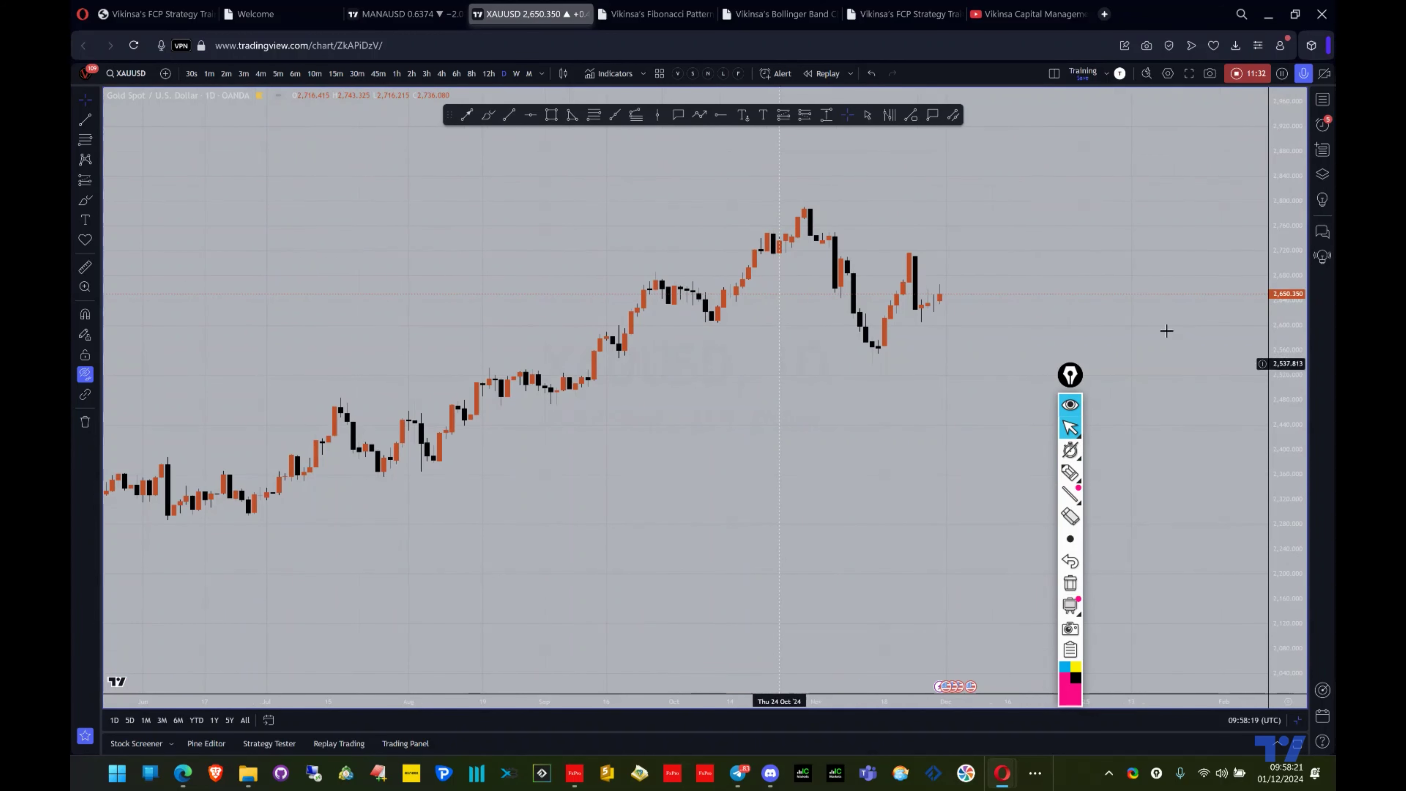
pyautogui.moveTo(1296, 370); pyautogui.dragTo(1296, 361)
pyautogui.moveTo(1041, 256); pyautogui.dragTo(978, 303)
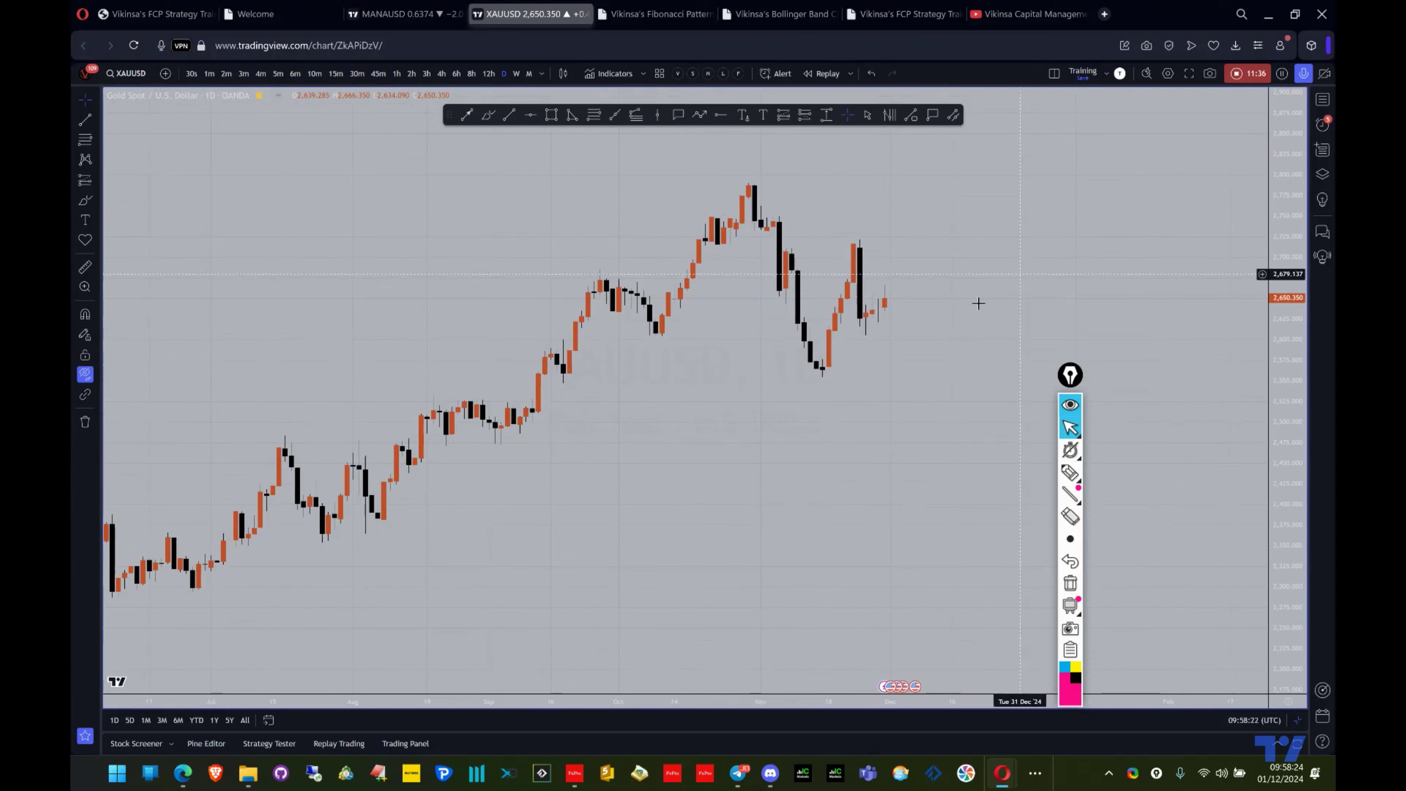
pyautogui.click(85, 374)
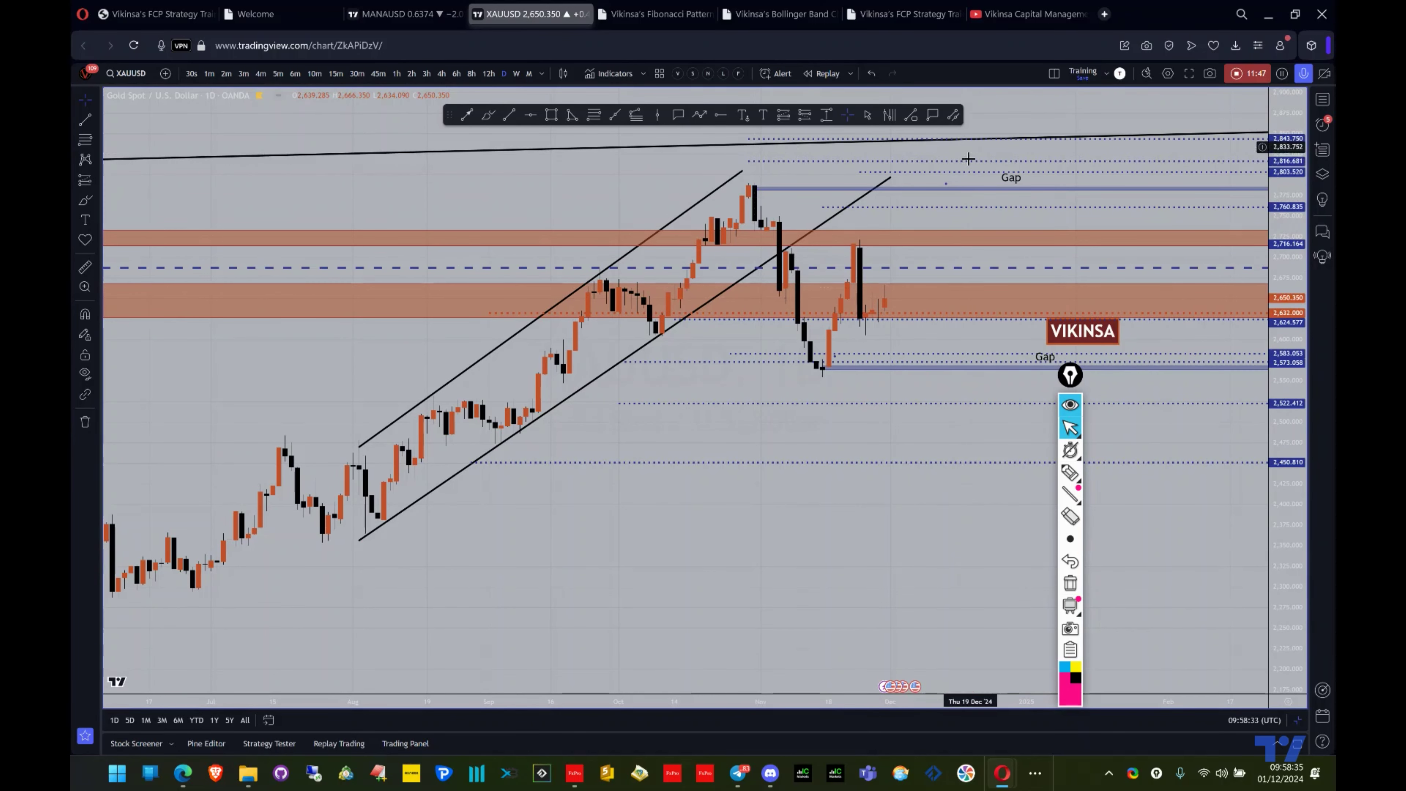
# - Sketch the daily zigzag from the October high to 2,760.835, dashed on to 2,843.750, with pullbacks from both targets, and clear it
pyautogui.moveTo(1298, 498); pyautogui.dragTo(1300, 487)
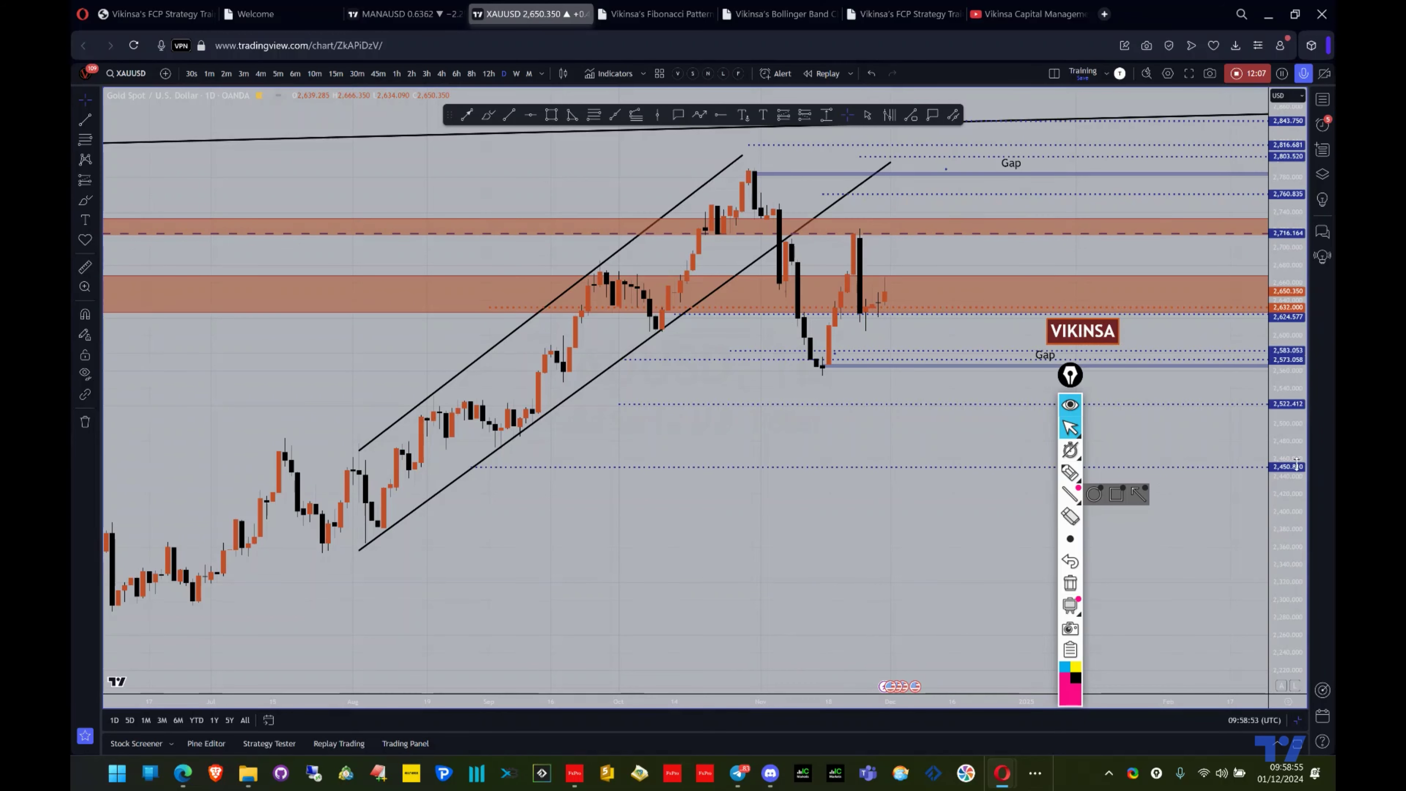
pyautogui.moveTo(1287, 359); pyautogui.dragTo(1290, 322)
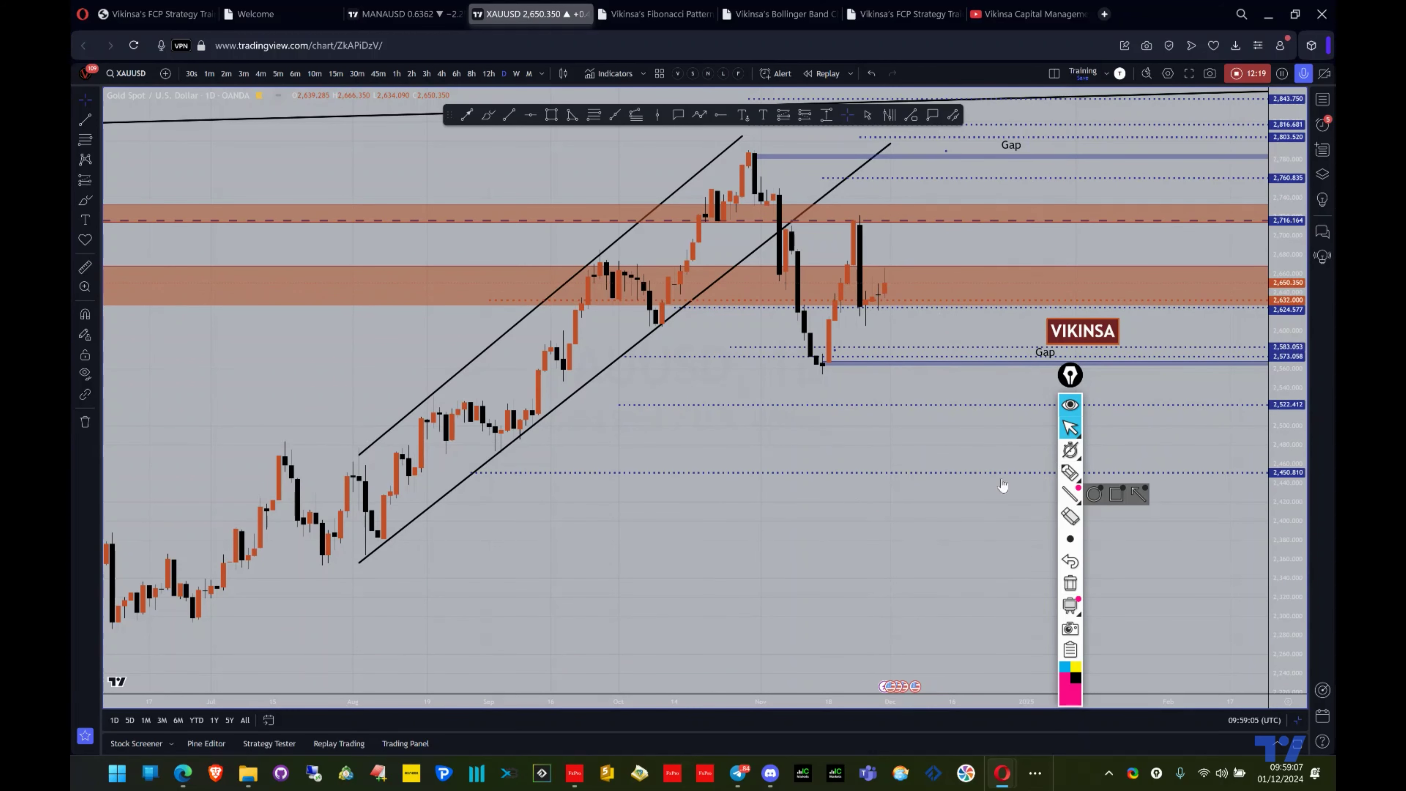
pyautogui.moveTo(888, 515); pyautogui.dragTo(863, 562)
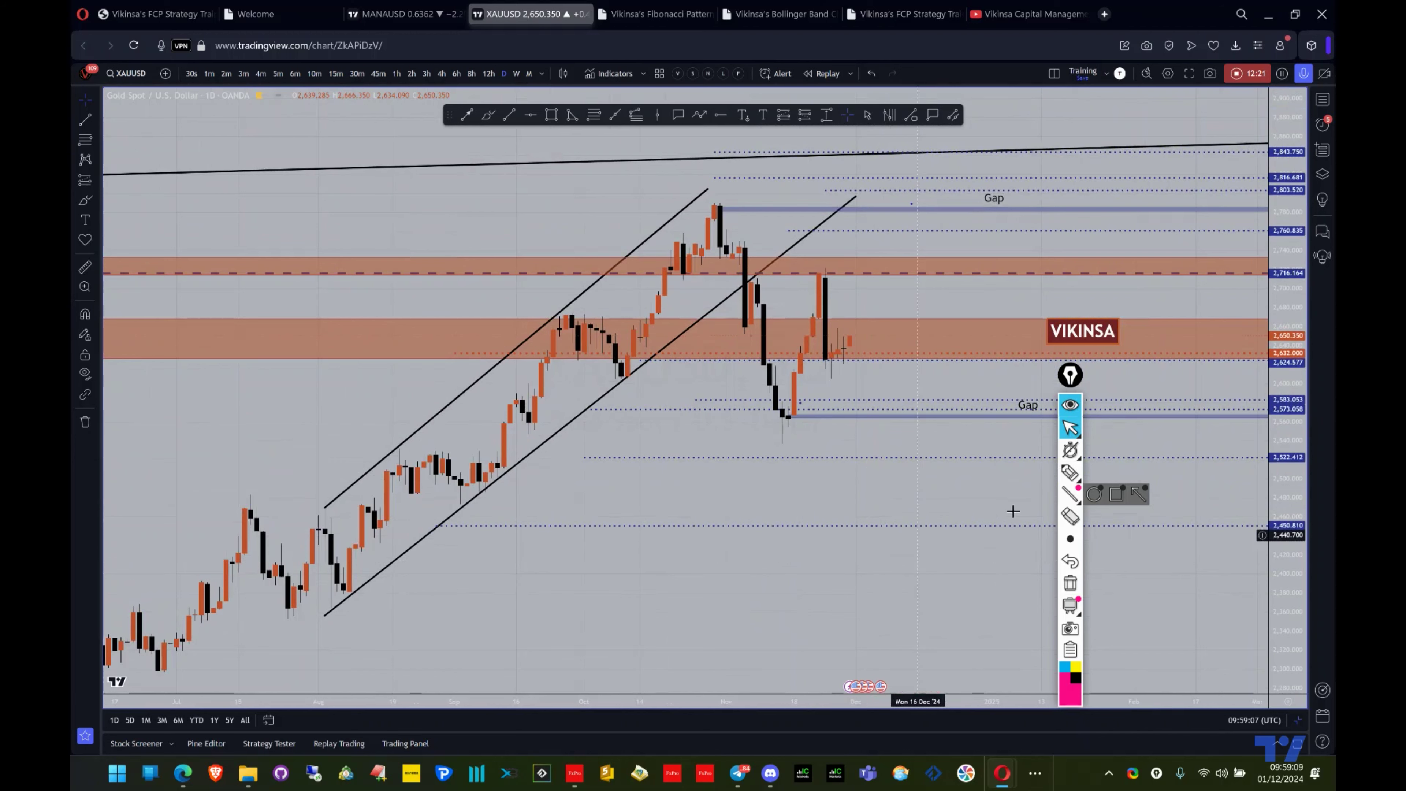
pyautogui.click(1071, 473)
pyautogui.moveTo(725, 207)
pyautogui.mouseDown()
pyautogui.moveTo(786, 427)
pyautogui.moveTo(814, 304)
pyautogui.moveTo(832, 374)
pyautogui.moveTo(863, 299)
pyautogui.mouseUp()
pyautogui.moveTo(887, 236); pyautogui.dragTo(890, 230)
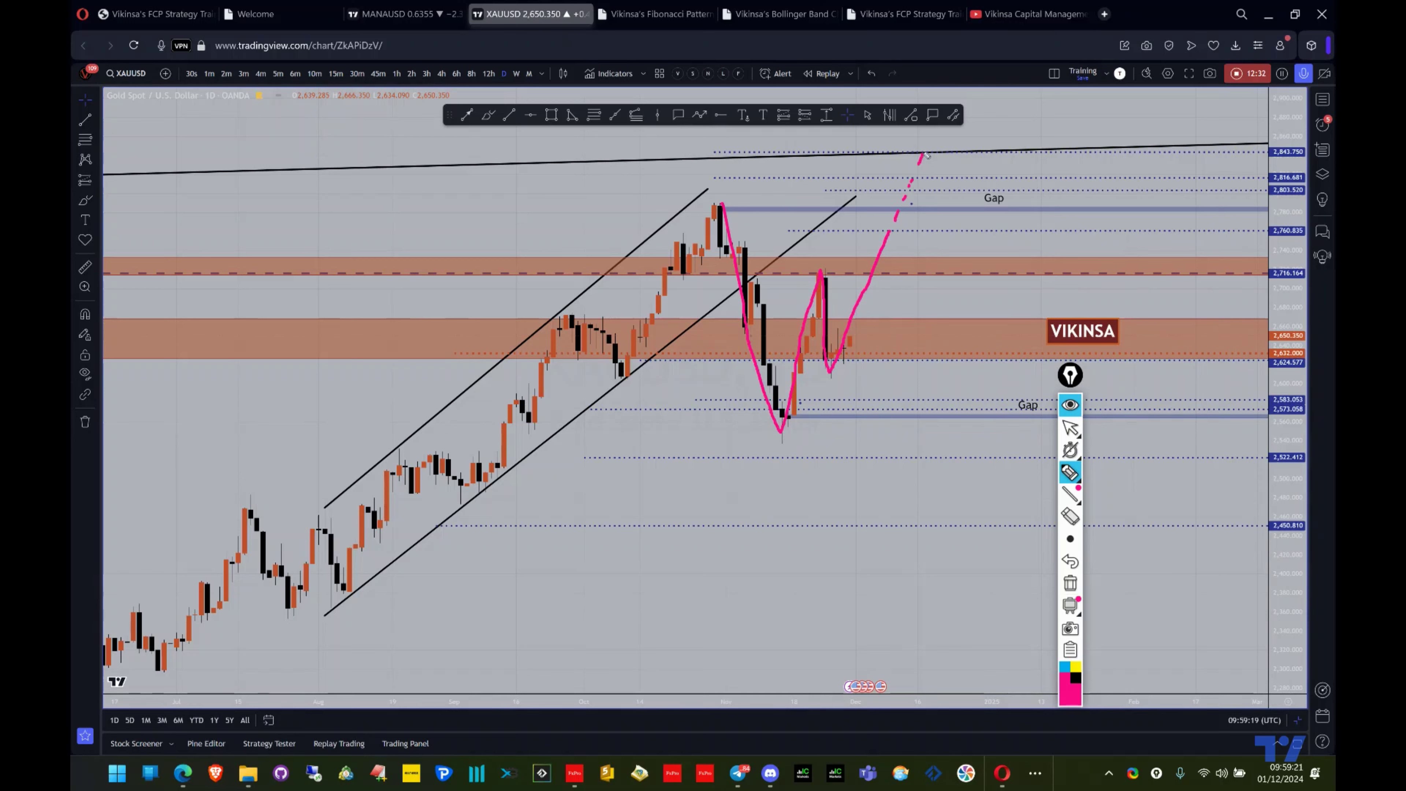
pyautogui.moveTo(936, 201); pyautogui.dragTo(941, 210)
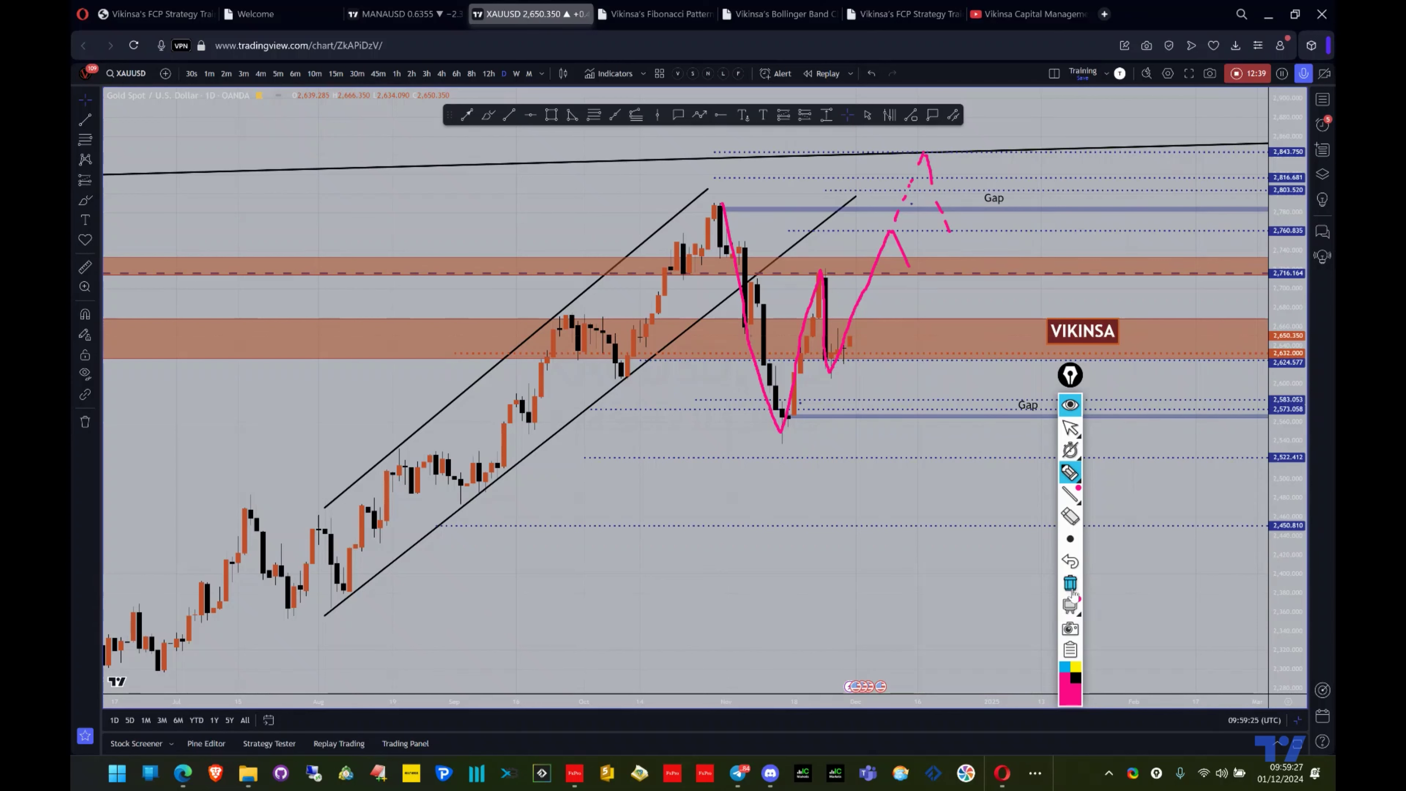
pyautogui.hotkey('ctrl', 'shift', 'c')
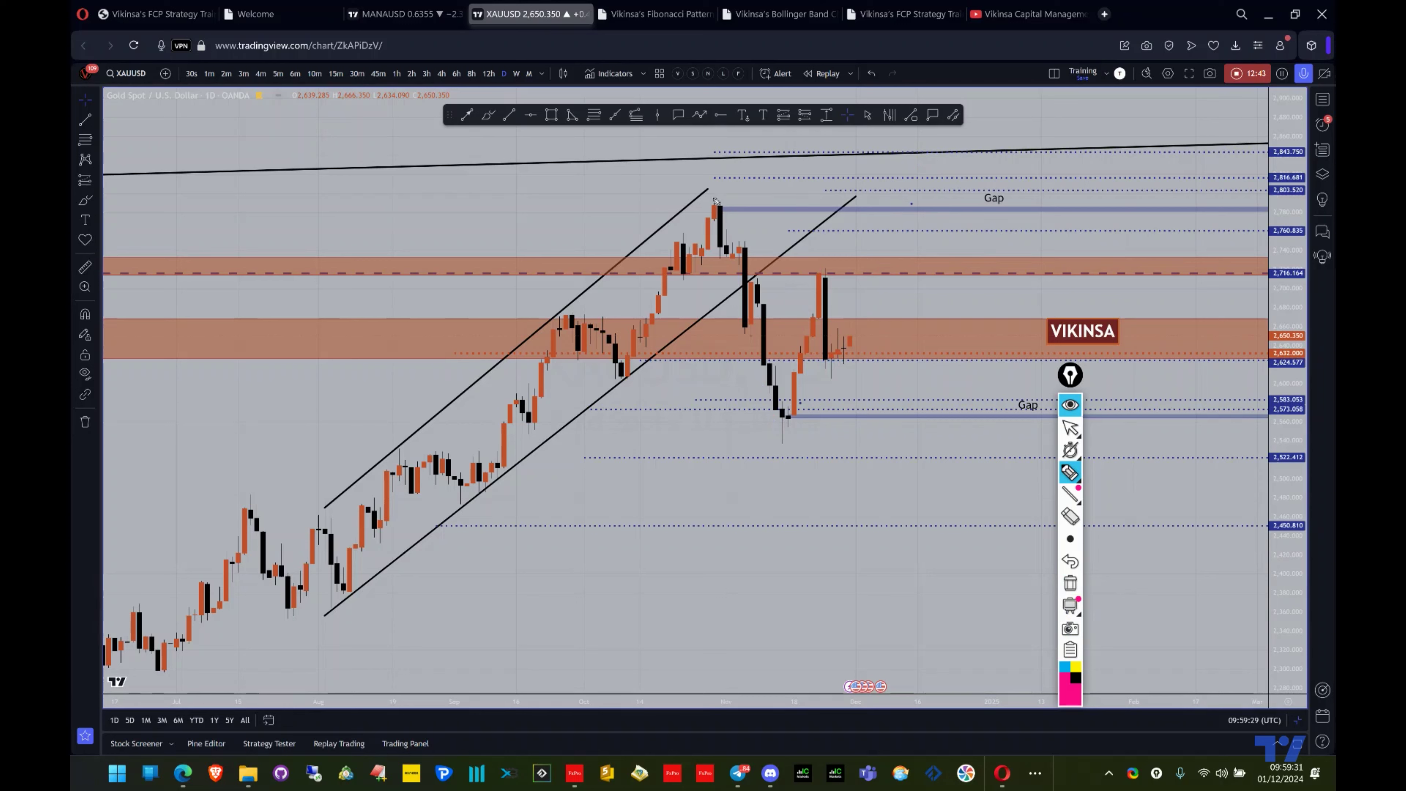
# - Circle the upper gap at the October high, trace the bullish zigzag from there to 2,843.750, and clear the ink
pyautogui.moveTo(721, 224); pyautogui.dragTo(736, 200)
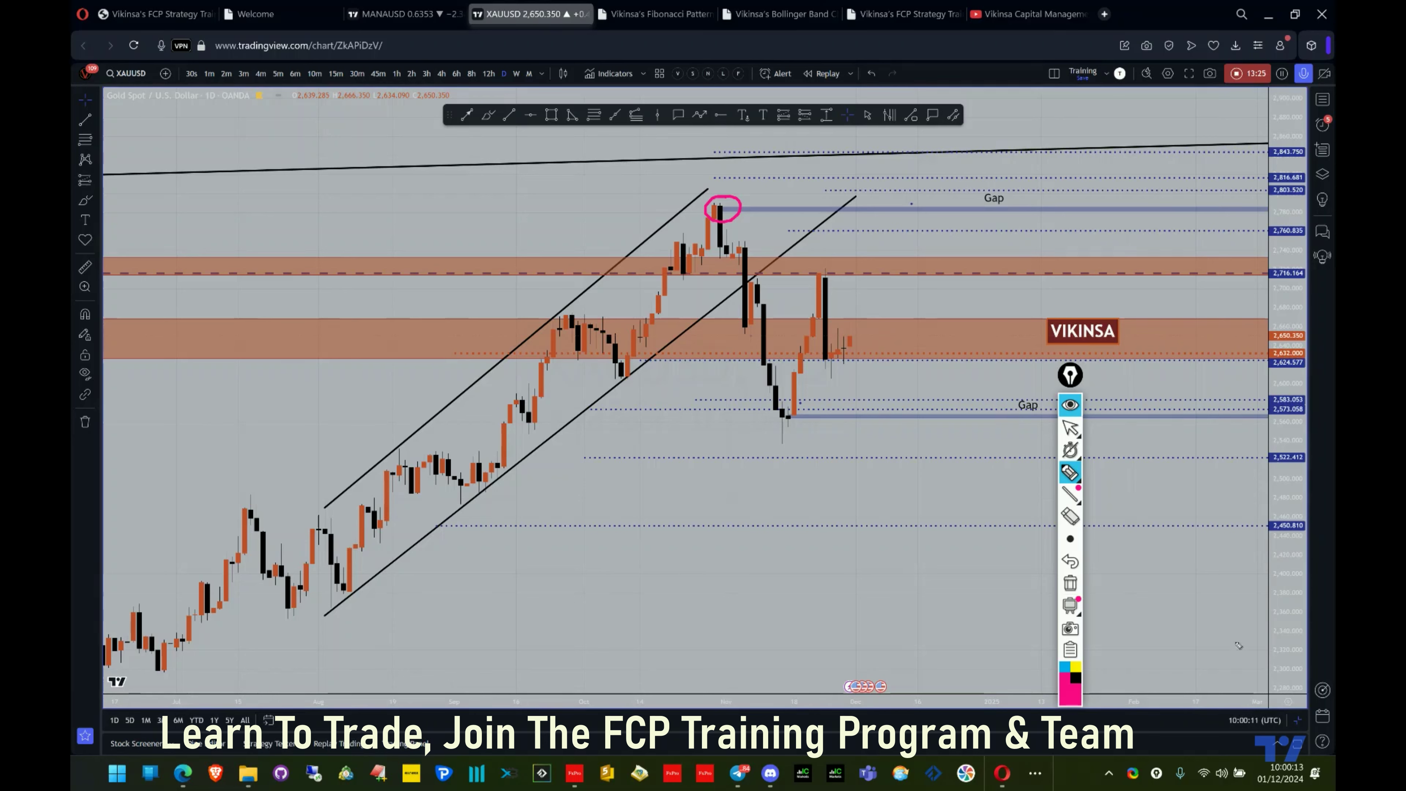
pyautogui.click(1070, 538)
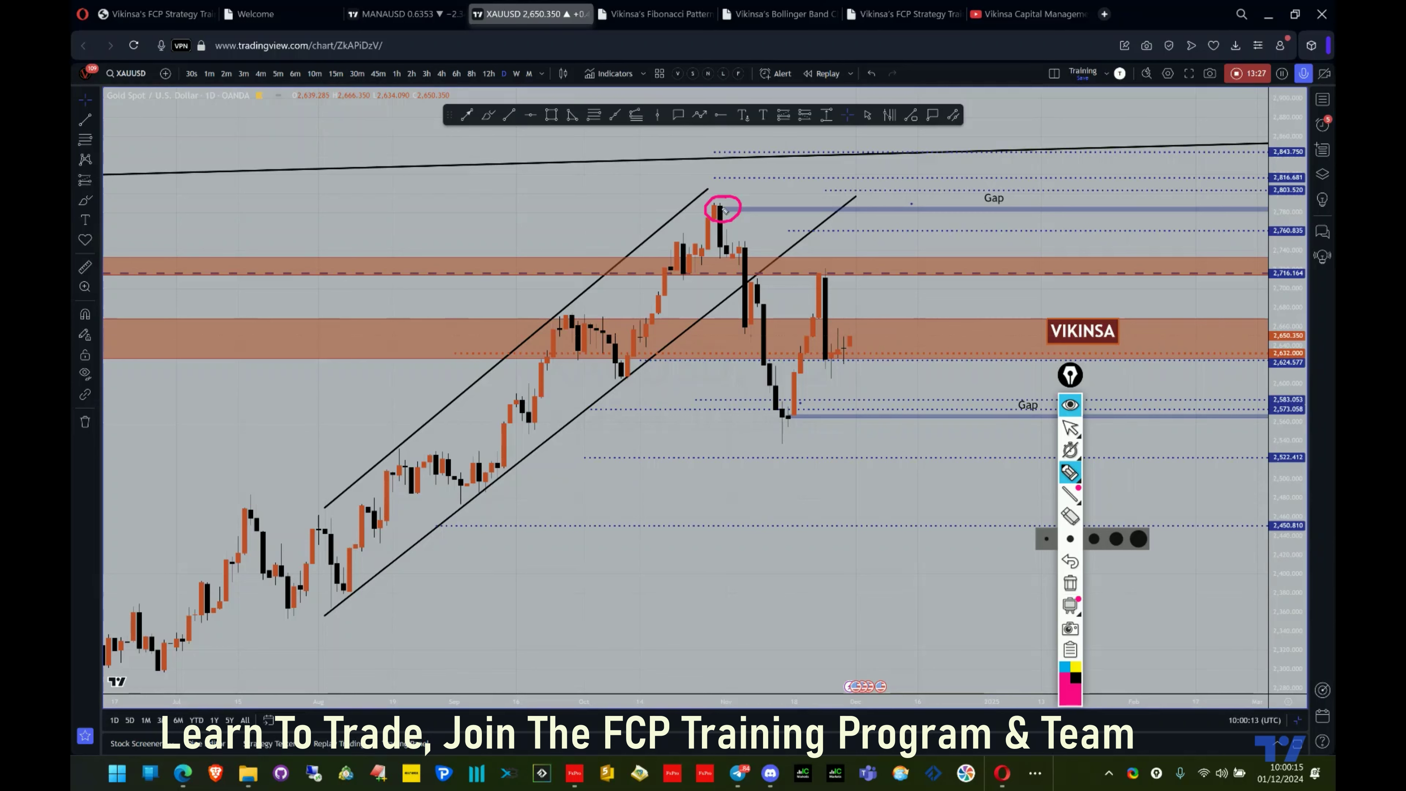
pyautogui.moveTo(719, 213)
pyautogui.mouseDown()
pyautogui.moveTo(775, 400)
pyautogui.moveTo(815, 280)
pyautogui.moveTo(835, 367)
pyautogui.moveTo(928, 159)
pyautogui.mouseUp()
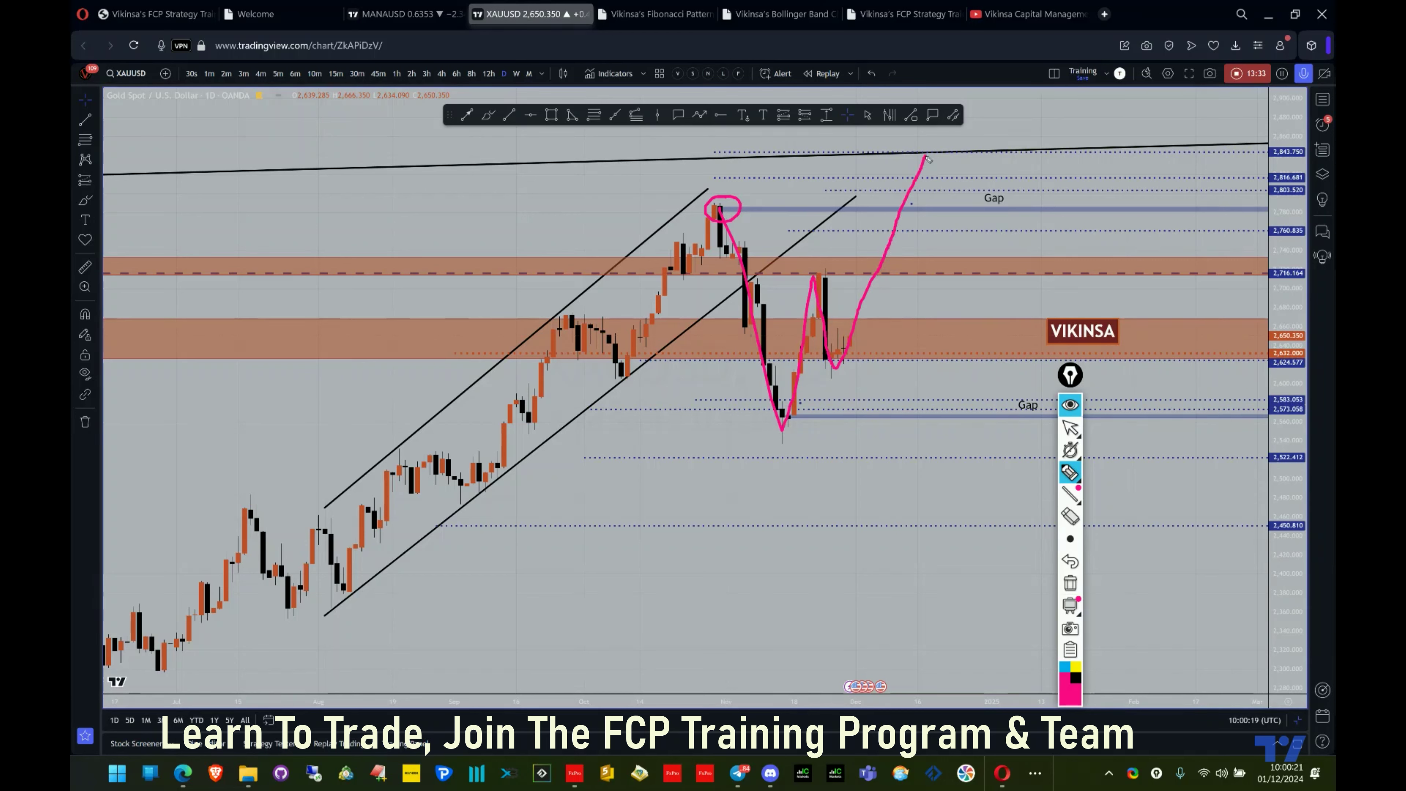
pyautogui.click(1070, 583)
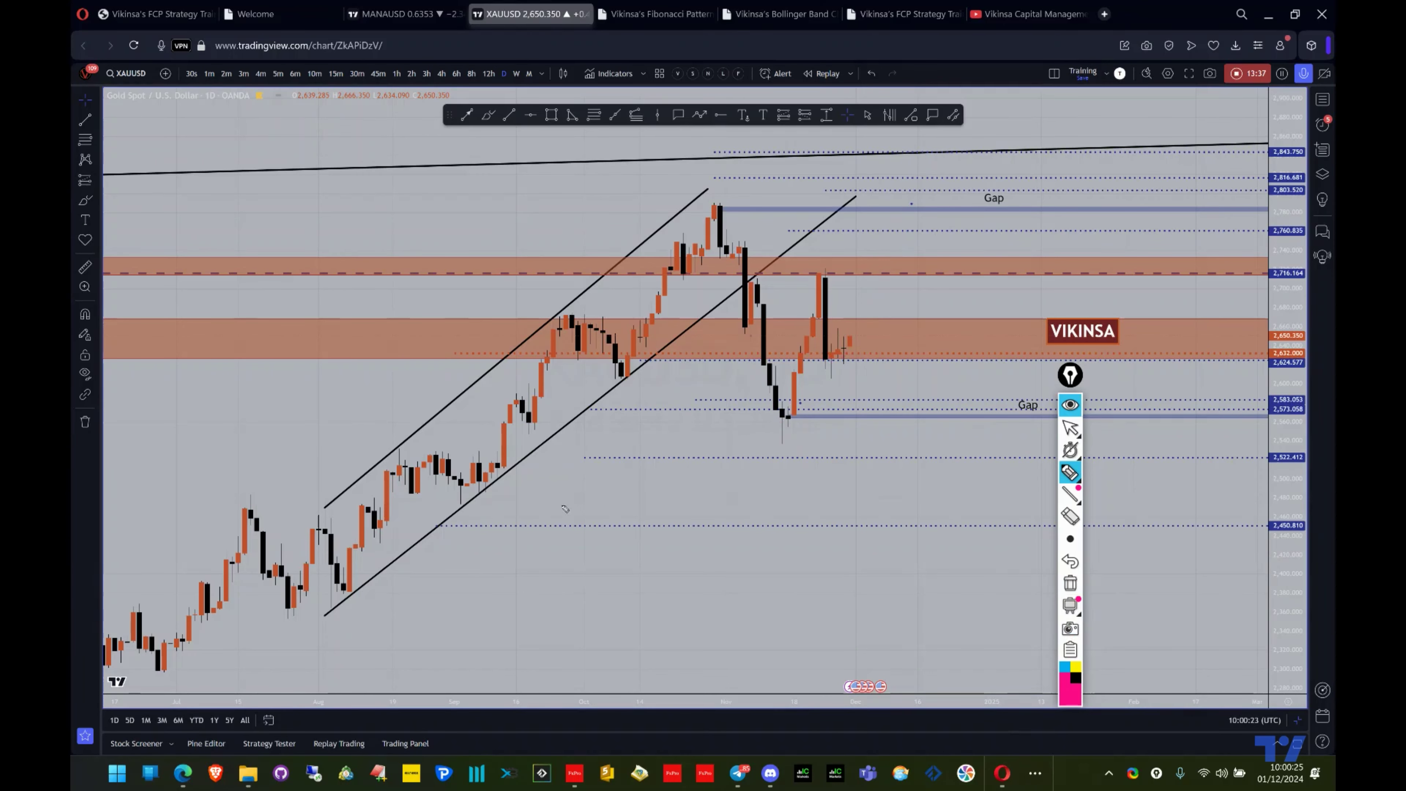
# - Sketch the bearish path from the November low through the lower gap to 2,450.810, with rebounds from 2,522.412 and 2,450.810, and clear it
pyautogui.moveTo(783, 430)
pyautogui.mouseDown()
pyautogui.moveTo(818, 271)
pyautogui.moveTo(831, 371)
pyautogui.moveTo(863, 304)
pyautogui.moveTo(928, 525)
pyautogui.mouseUp()
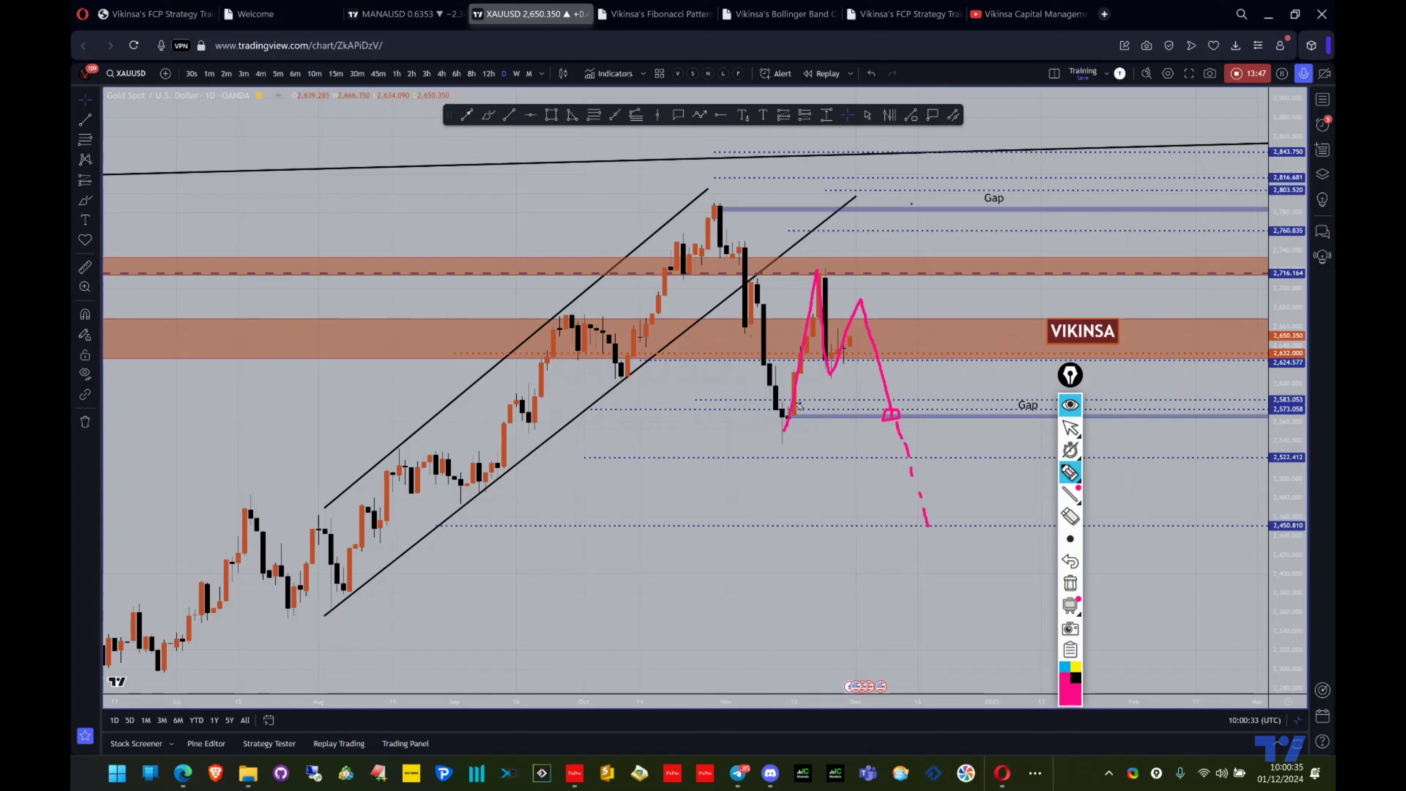
pyautogui.moveTo(912, 455); pyautogui.dragTo(928, 421)
pyautogui.moveTo(928, 525); pyautogui.dragTo(943, 471)
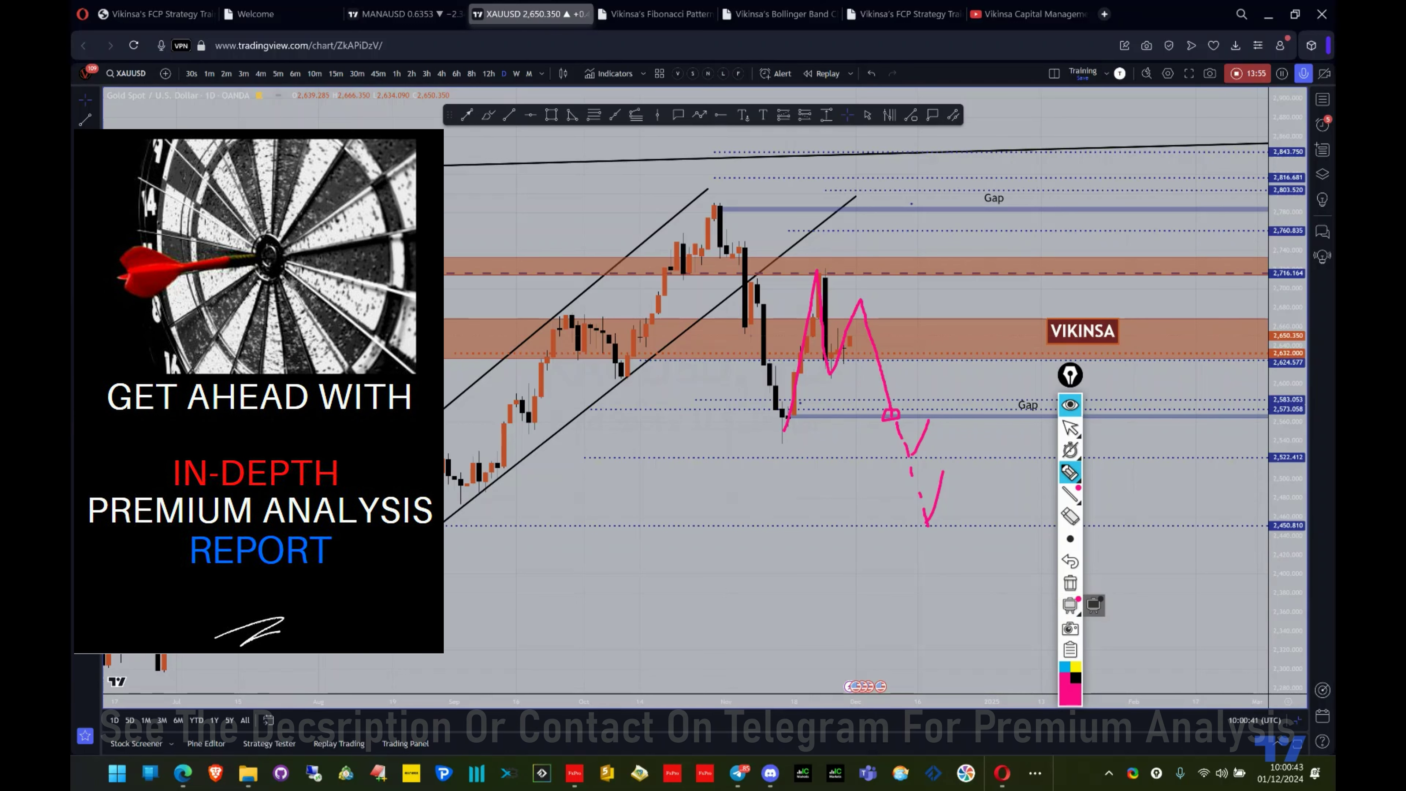
pyautogui.press('Delete')
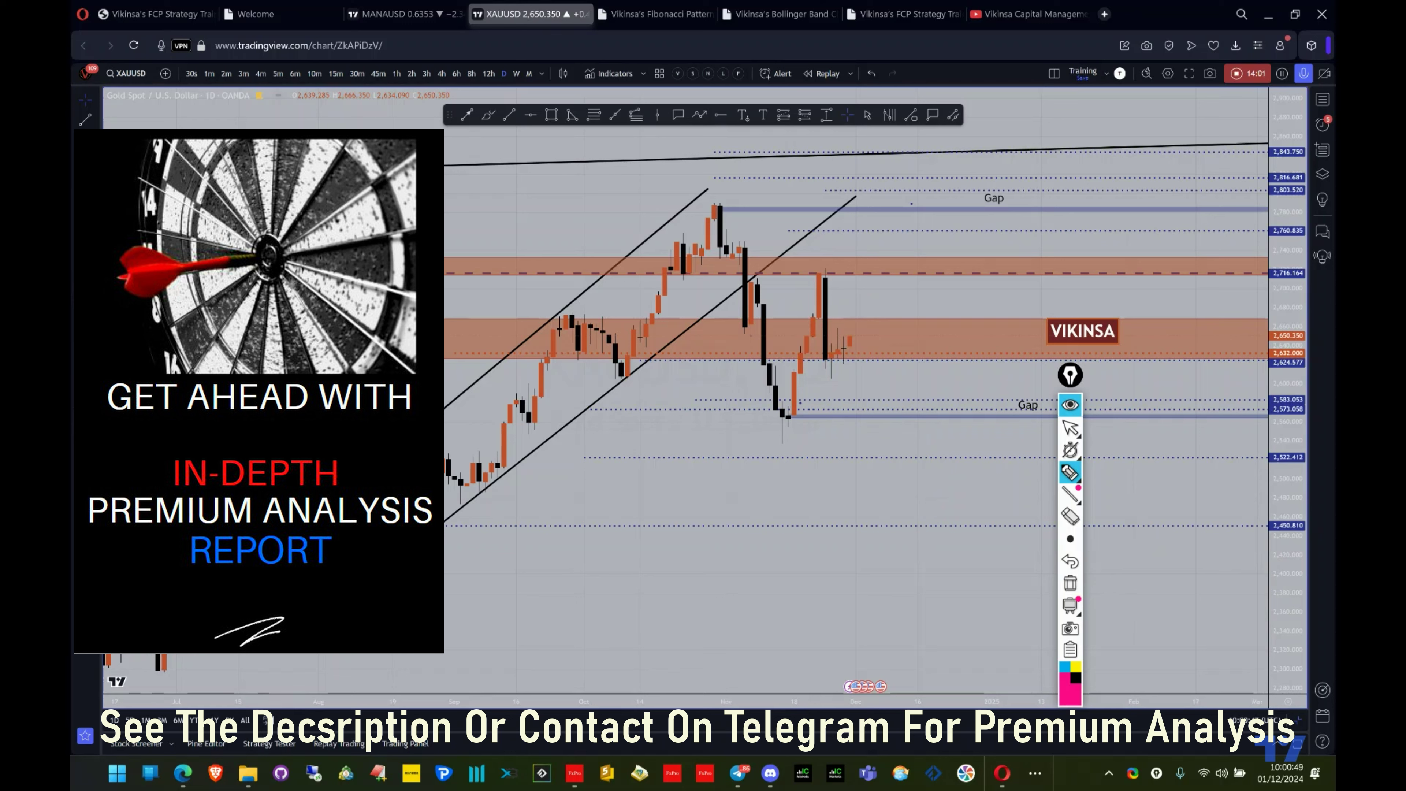
# - Trace the large swing pattern from the August low to 2,450.810 and the smaller one from the November low to the lower gap; clear both
pyautogui.moveTo(530, 369)
pyautogui.mouseDown()
pyautogui.moveTo(685, 198)
pyautogui.moveTo(784, 424)
pyautogui.moveTo(824, 285)
pyautogui.moveTo(881, 519)
pyautogui.mouseUp()
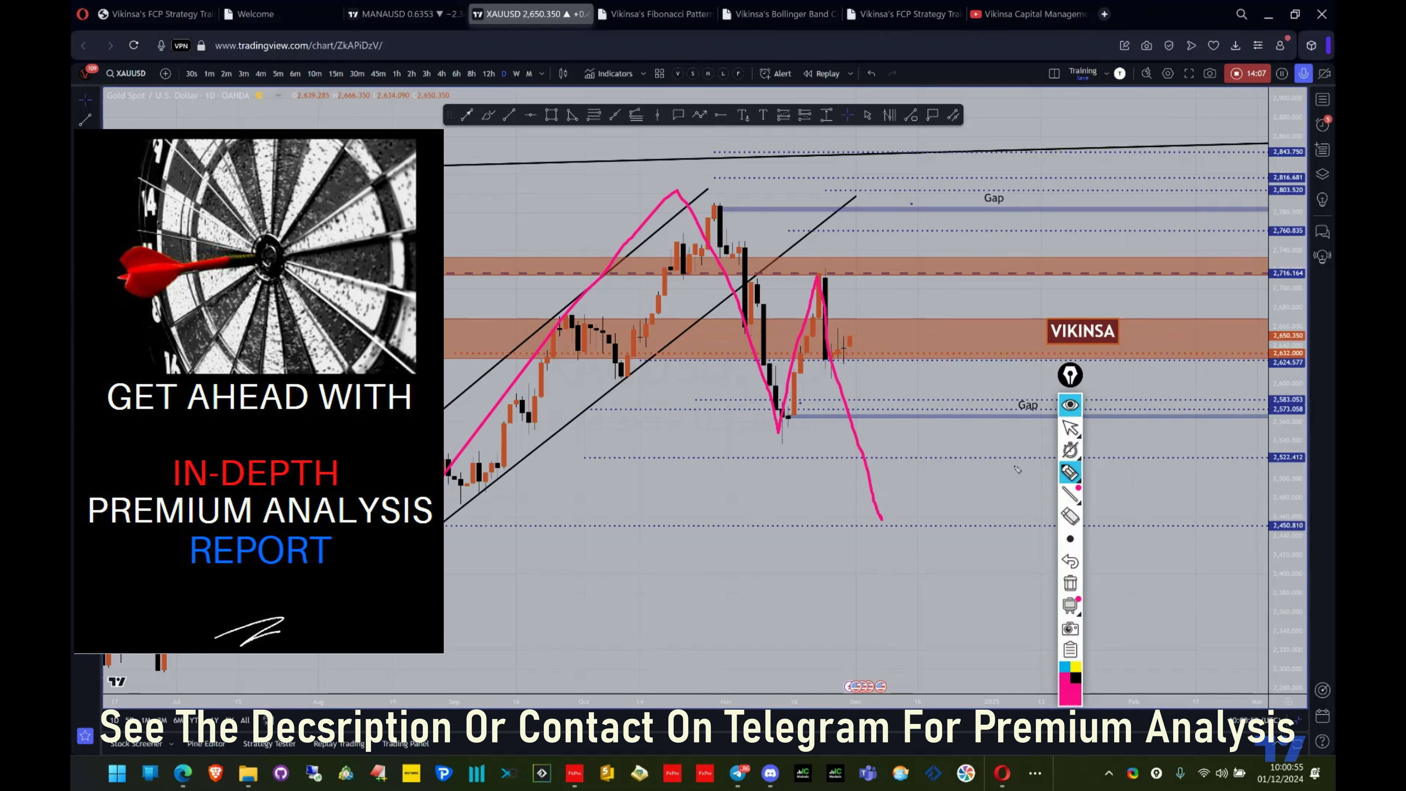
pyautogui.click(781, 434)
pyautogui.moveTo(781, 443)
pyautogui.mouseDown()
pyautogui.moveTo(819, 276)
pyautogui.moveTo(873, 425)
pyautogui.mouseUp()
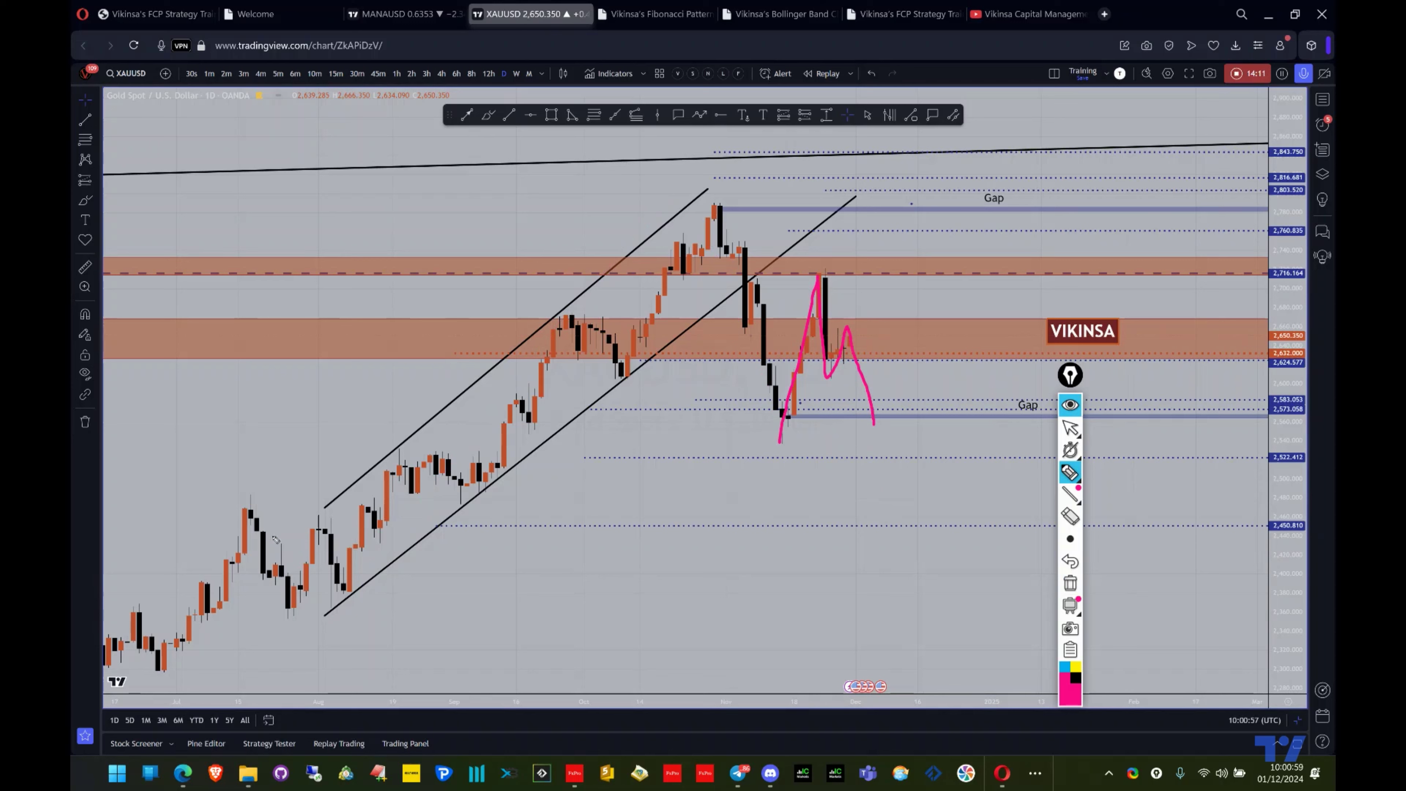
pyautogui.moveTo(334, 625)
pyautogui.mouseDown()
pyautogui.moveTo(656, 213)
pyautogui.moveTo(756, 430)
pyautogui.moveTo(808, 280)
pyautogui.moveTo(905, 529)
pyautogui.mouseUp()
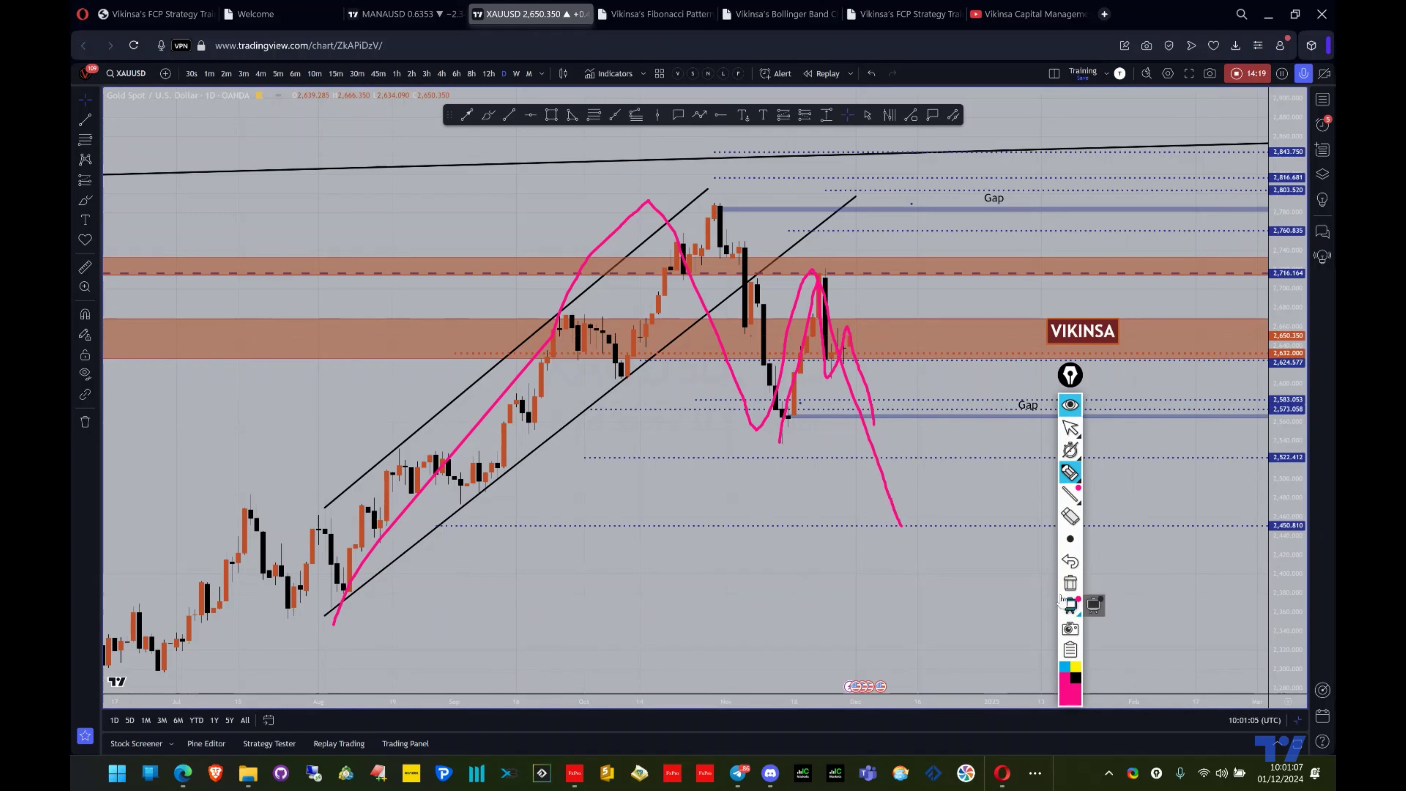
pyautogui.click(1070, 586)
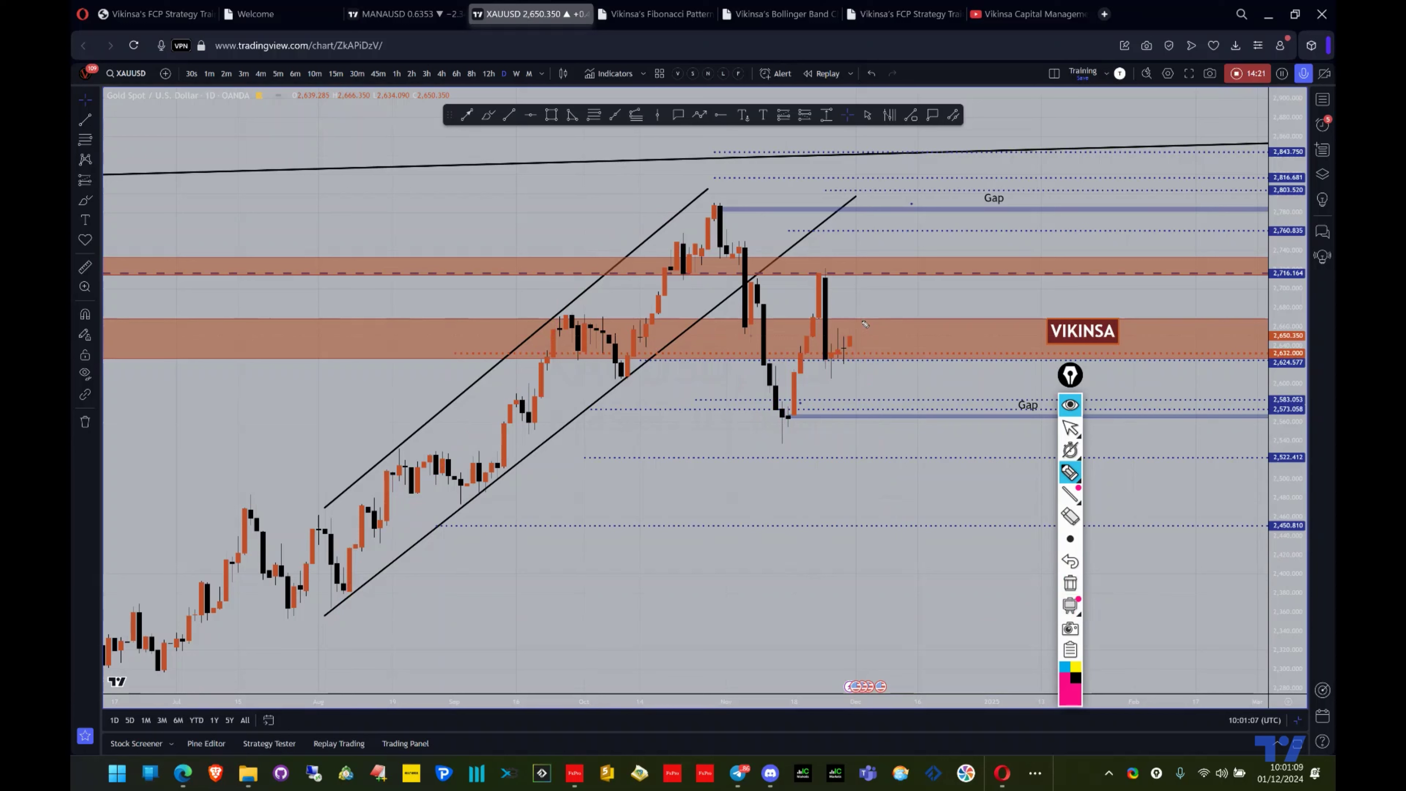
# - Mark the latest daily candles with the pen, clear the mark and return to the normal cursor
pyautogui.moveTo(854, 328)
pyautogui.mouseDown()
pyautogui.moveTo(830, 339)
pyautogui.moveTo(835, 375)
pyautogui.moveTo(862, 342)
pyautogui.moveTo(847, 329)
pyautogui.mouseUp()
pyautogui.click(1070, 583)
pyautogui.click(1070, 428)
pyautogui.moveTo(1276, 378); pyautogui.dragTo(677, 468)
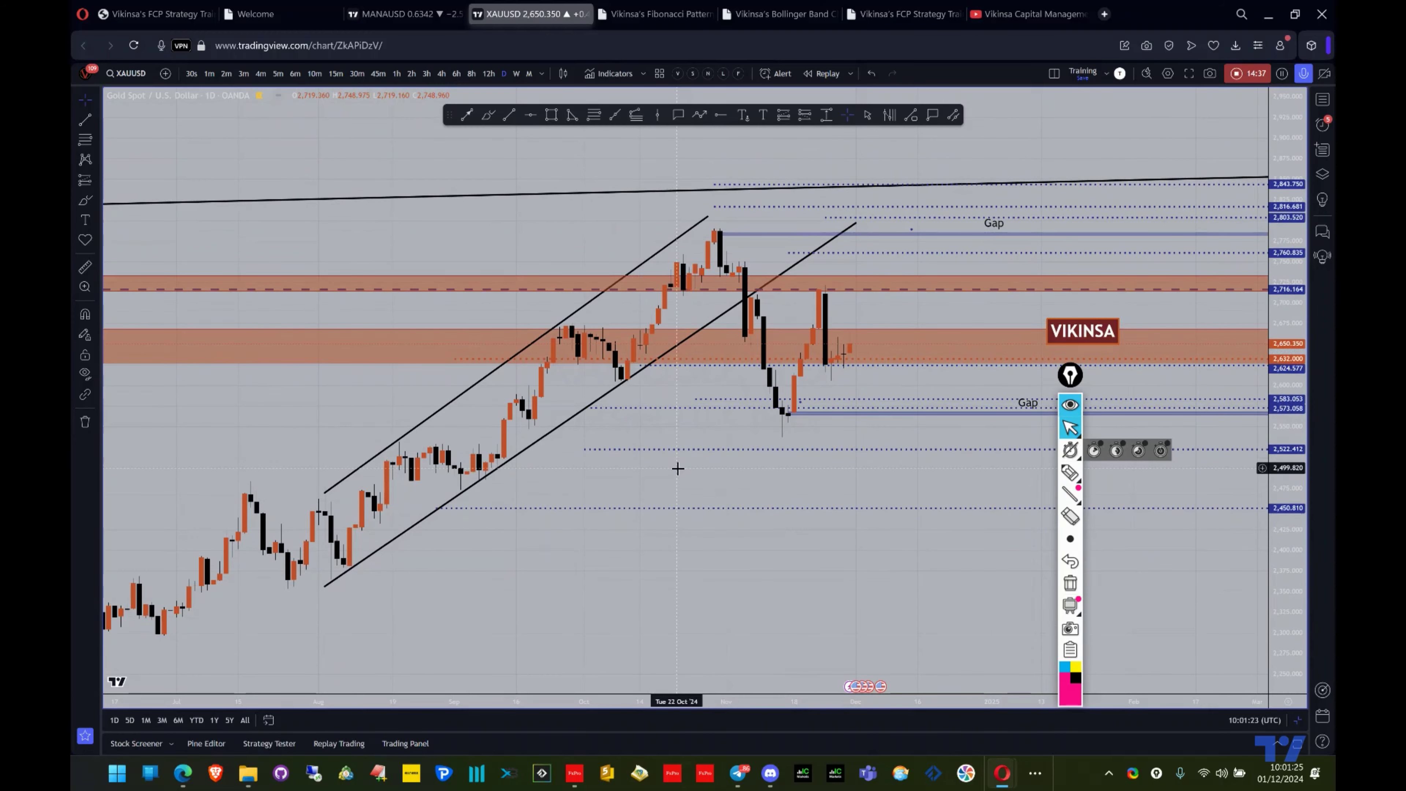